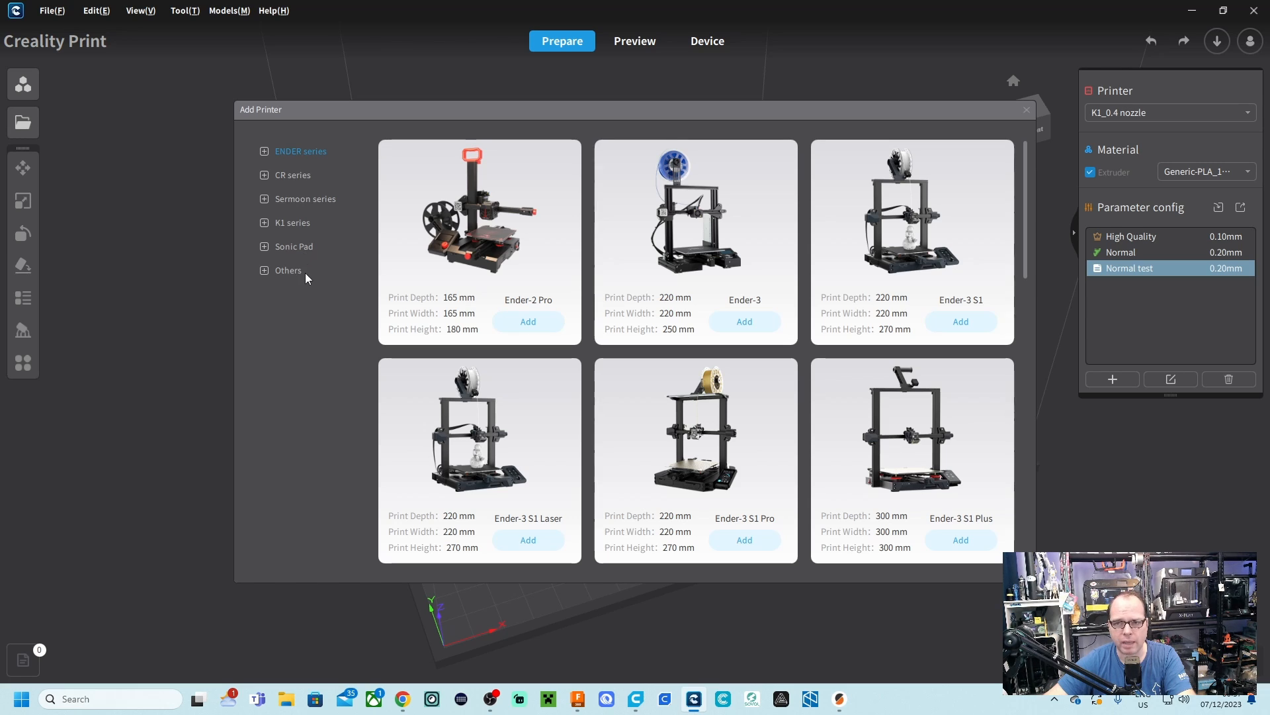
Step: Browse the available printer series and the Ender models in the Add Printer library
click(304, 271)
click(307, 156)
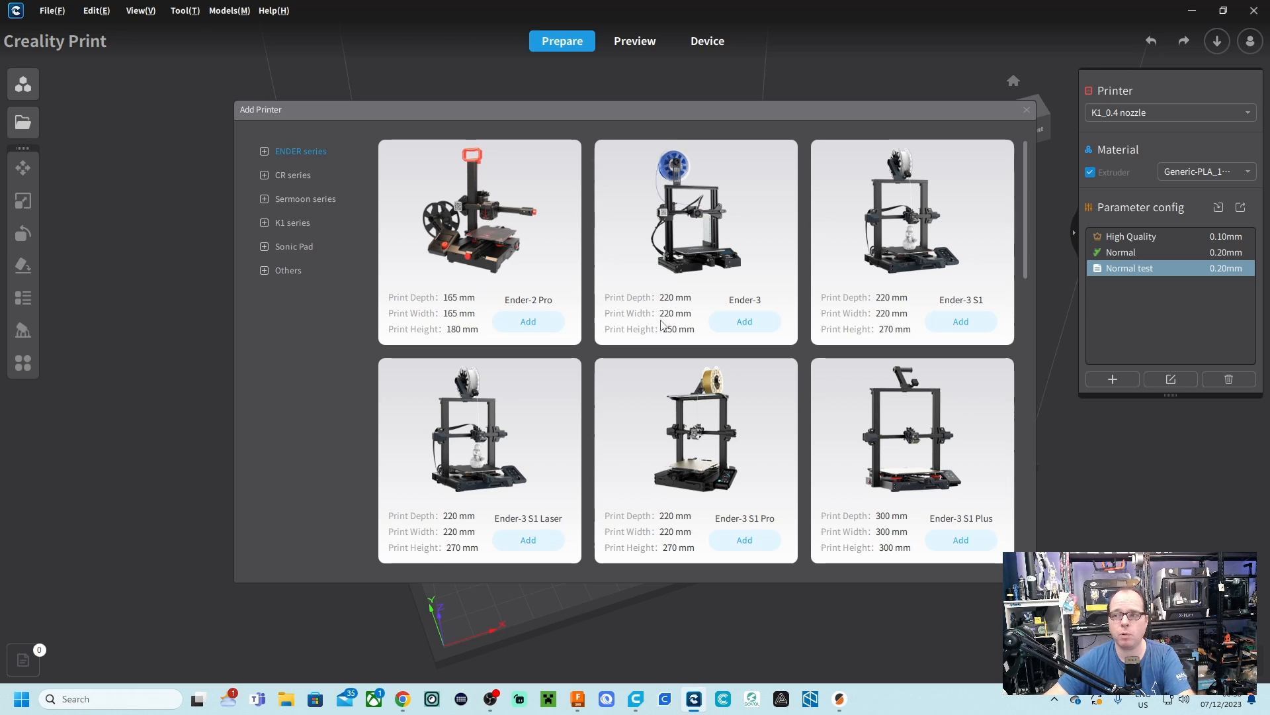
scroll(660, 316, down, 3)
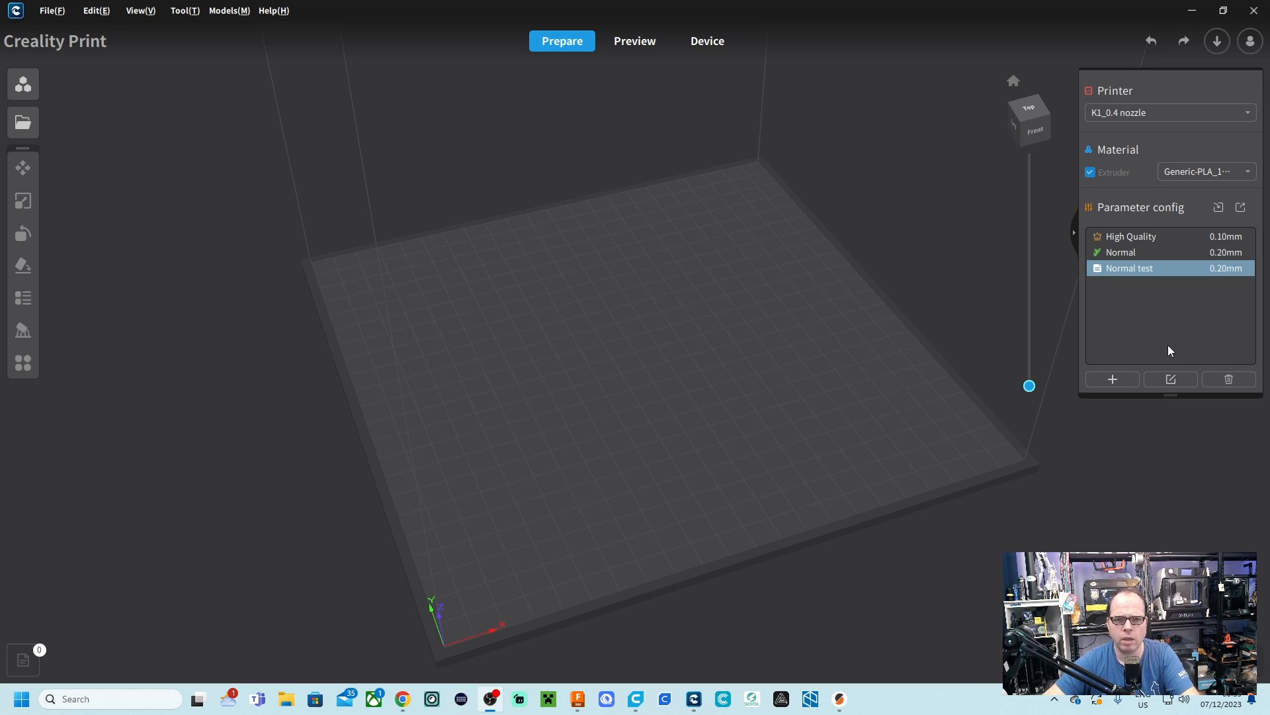
Step: Review the printing and build plate temperatures in the Normal test profile's material settings, then save the profile
click(1170, 379)
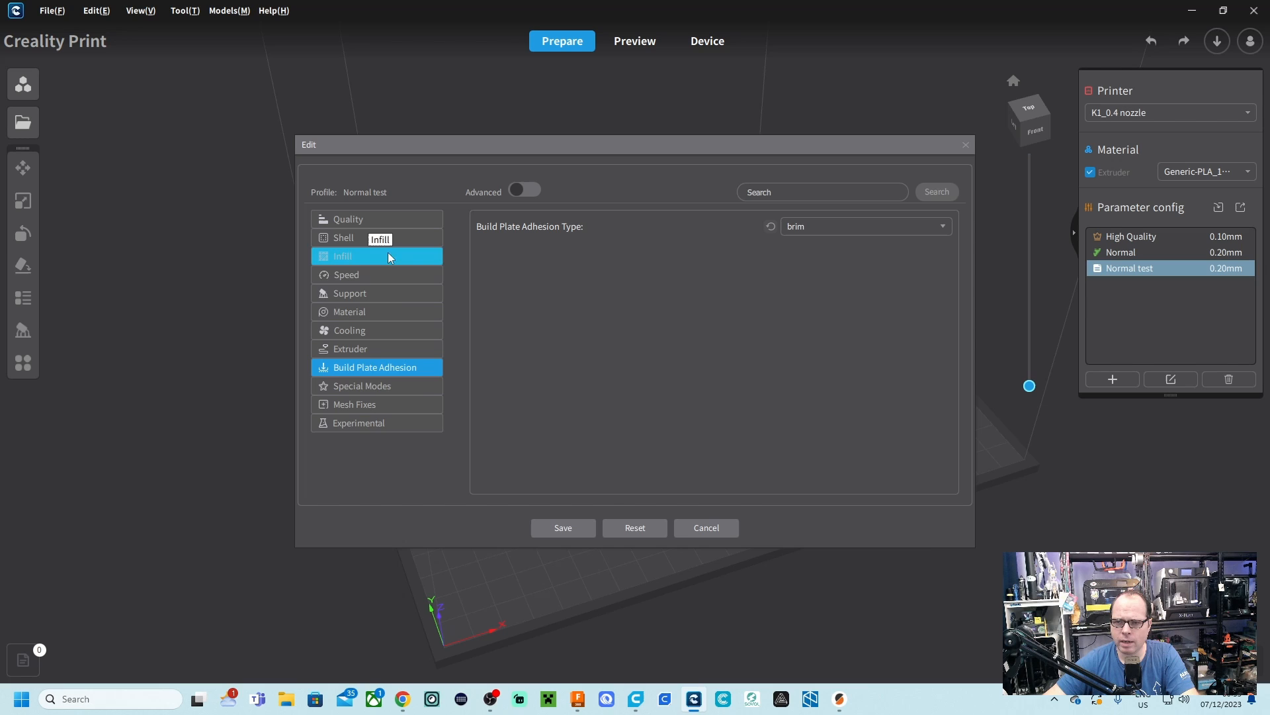
click(381, 315)
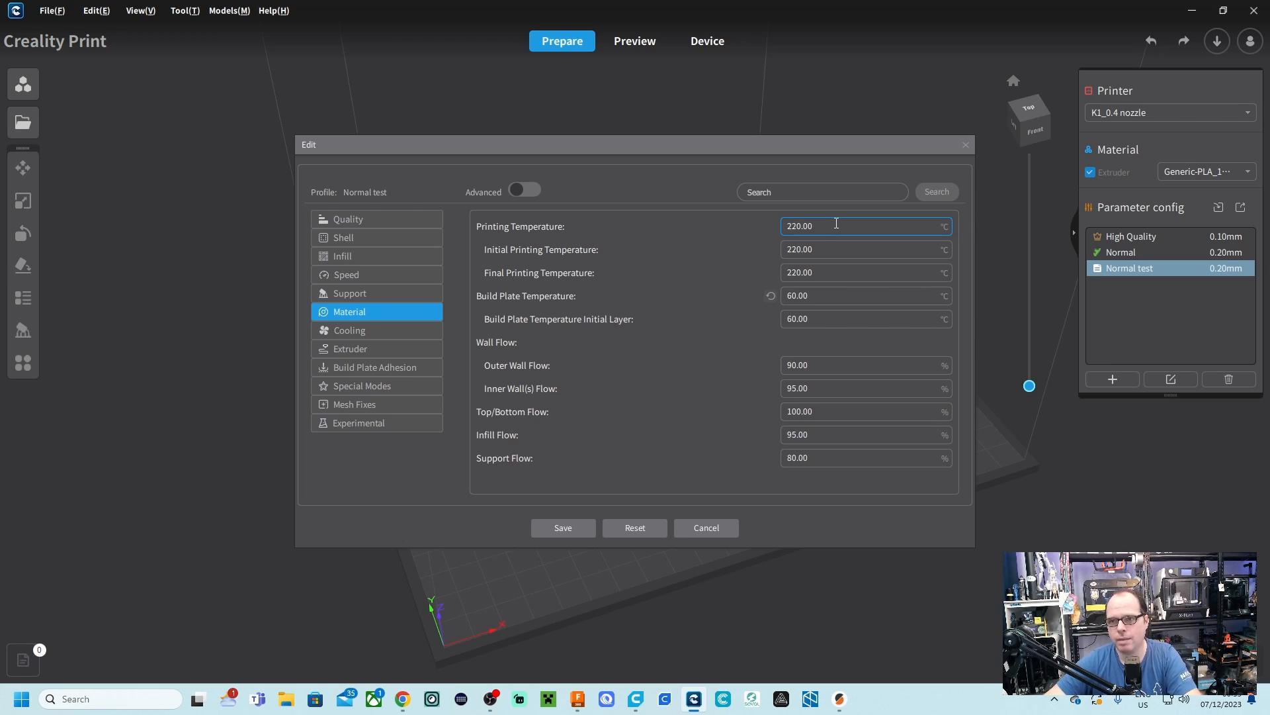
click(800, 296)
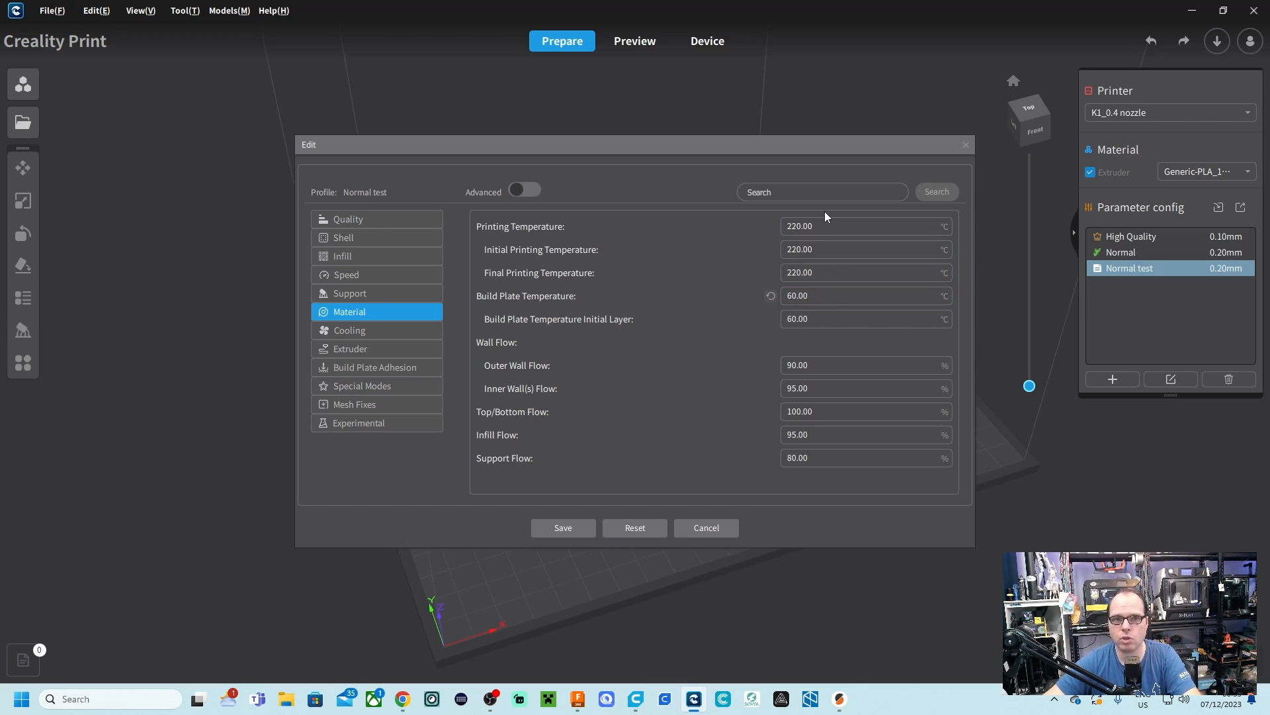
click(590, 527)
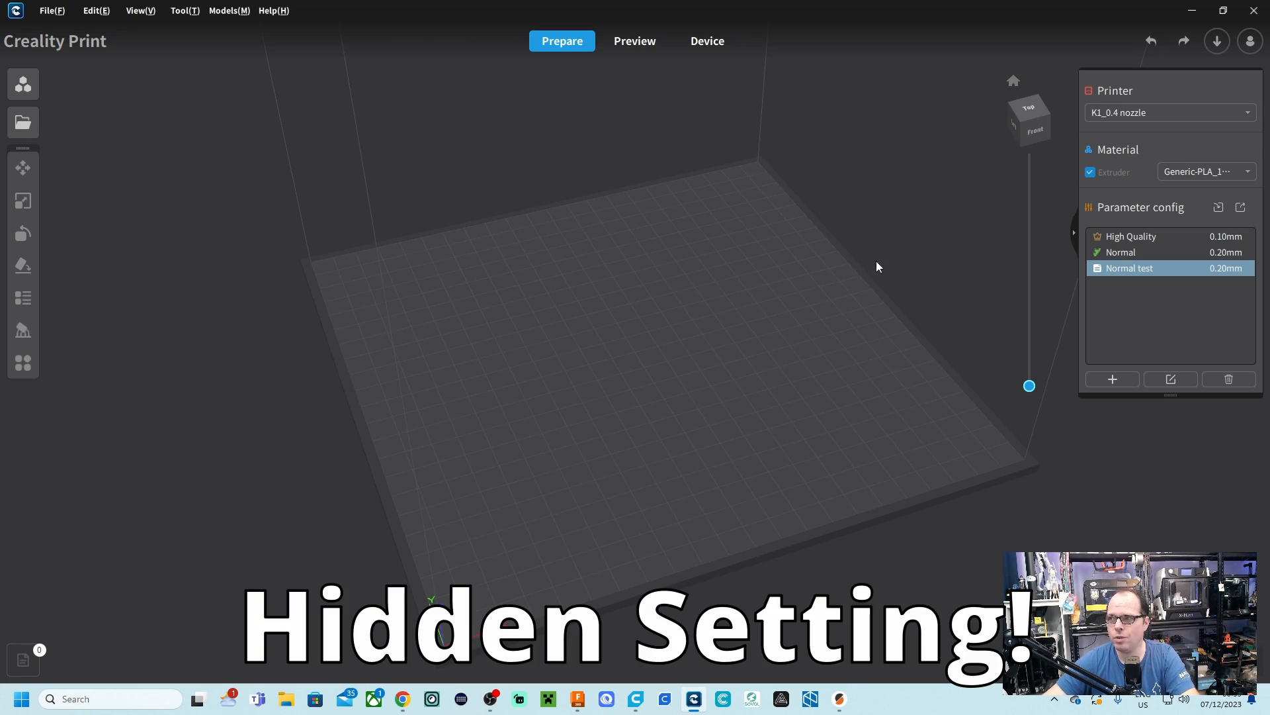
Step: Review the nozzle and build plate temperatures of Generic-PLA_1.75 in the material manager, then close it
click(1248, 171)
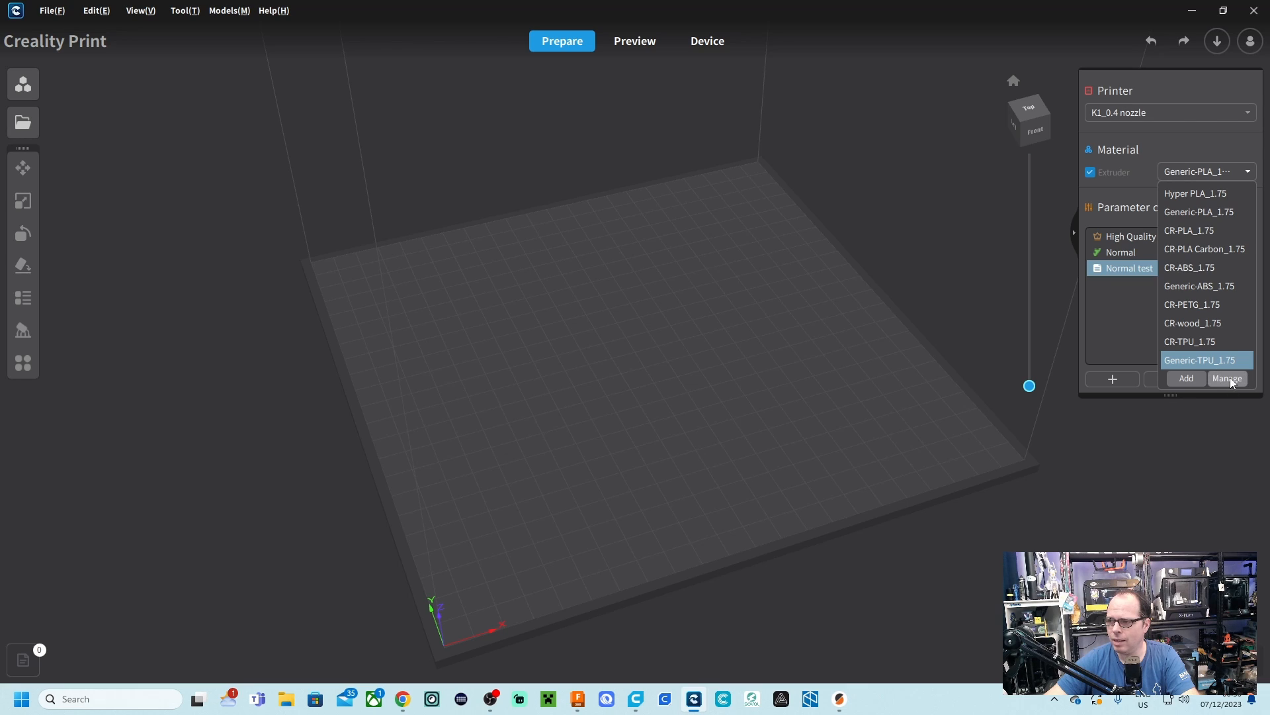
click(1228, 379)
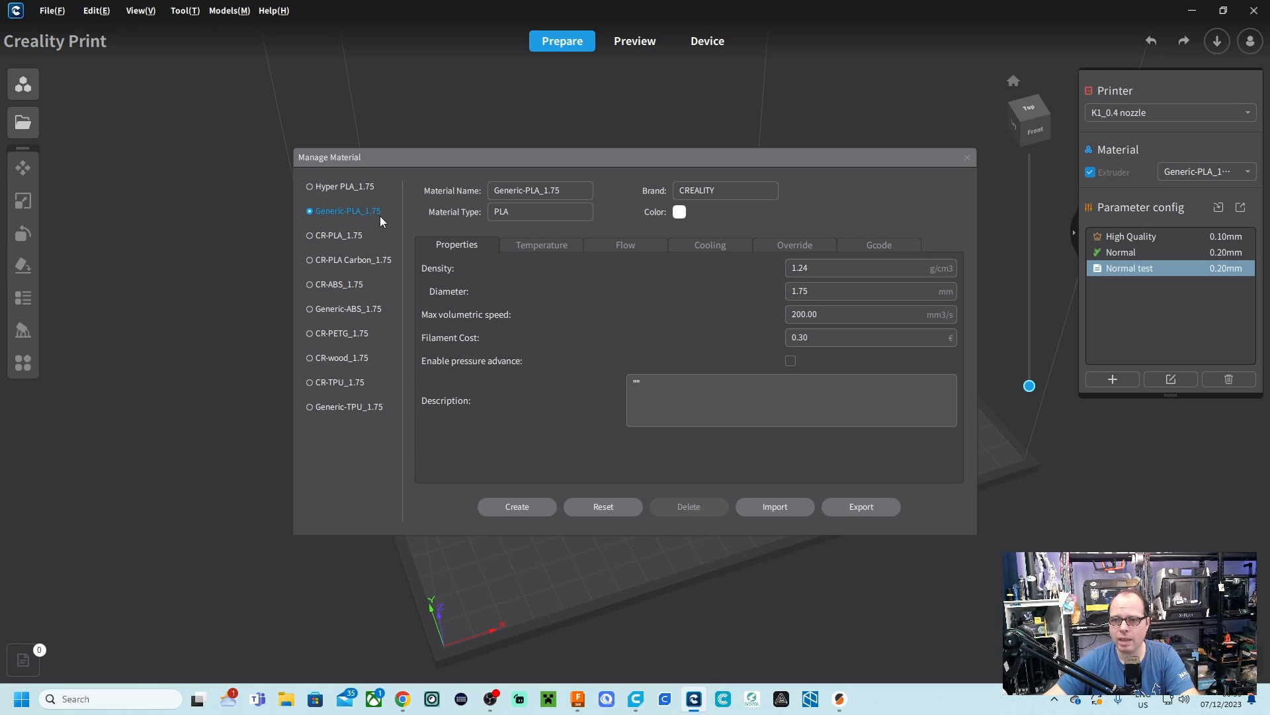
click(544, 247)
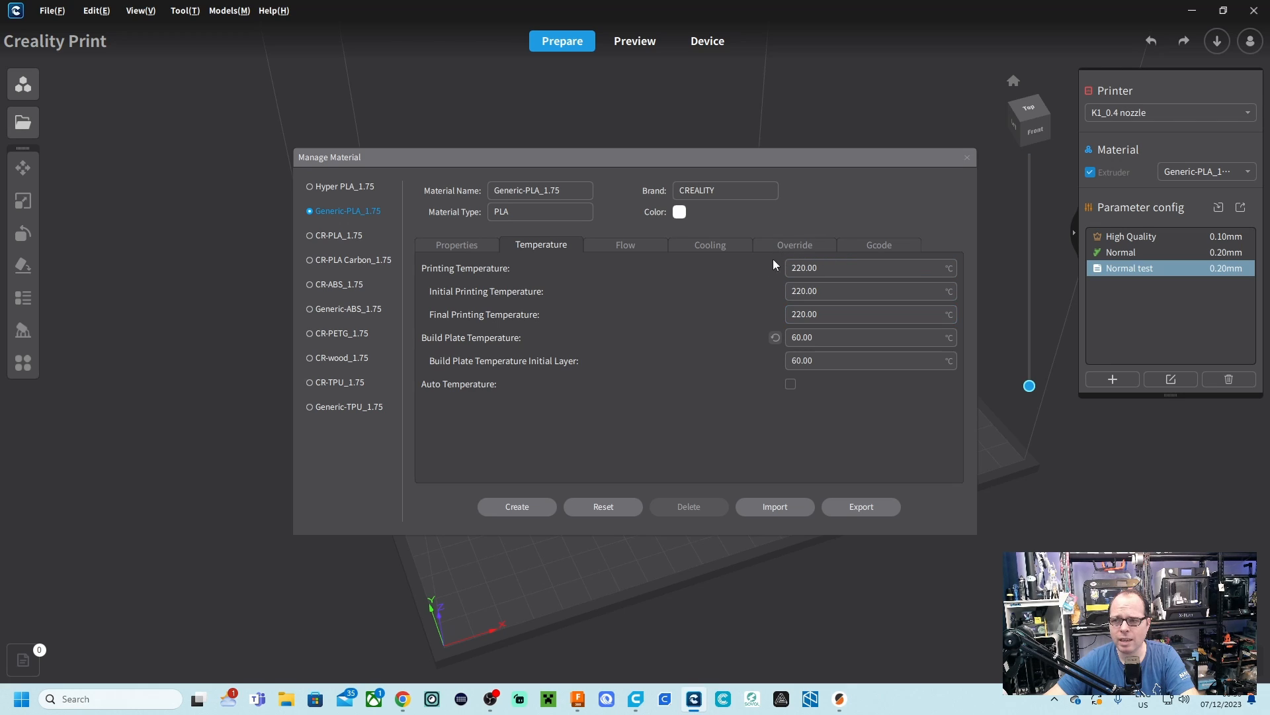
click(833, 268)
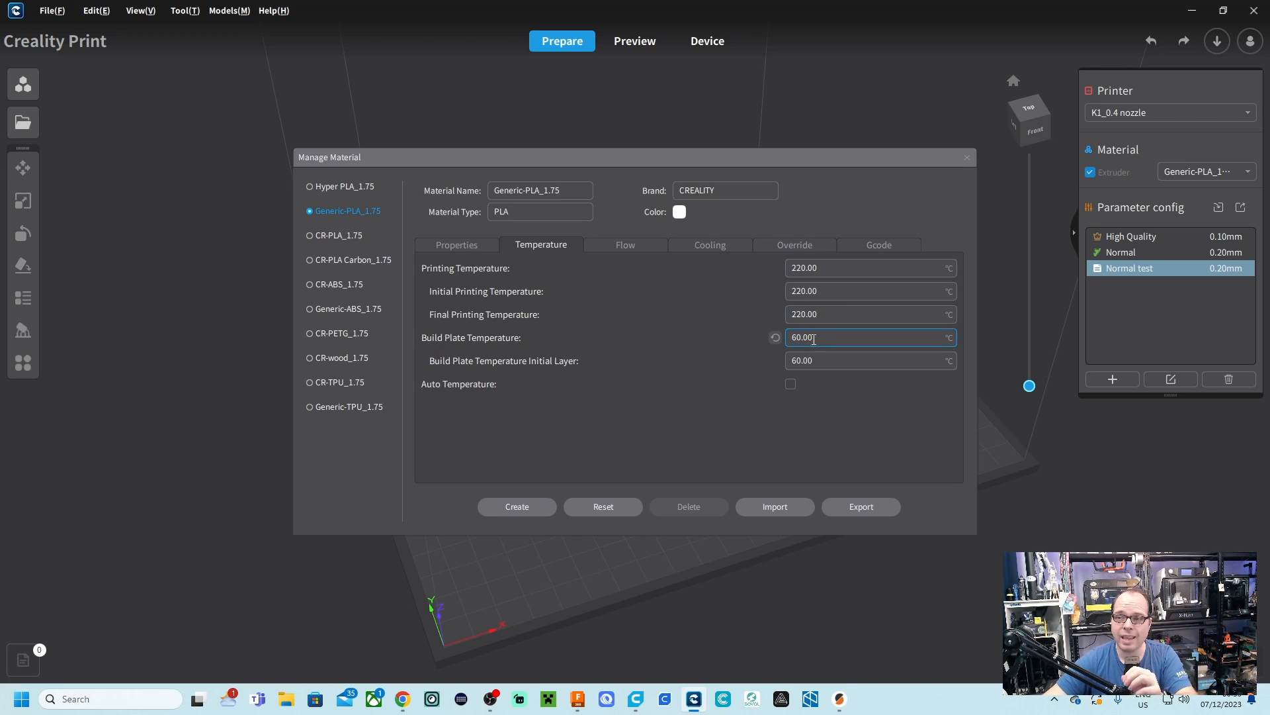
click(815, 361)
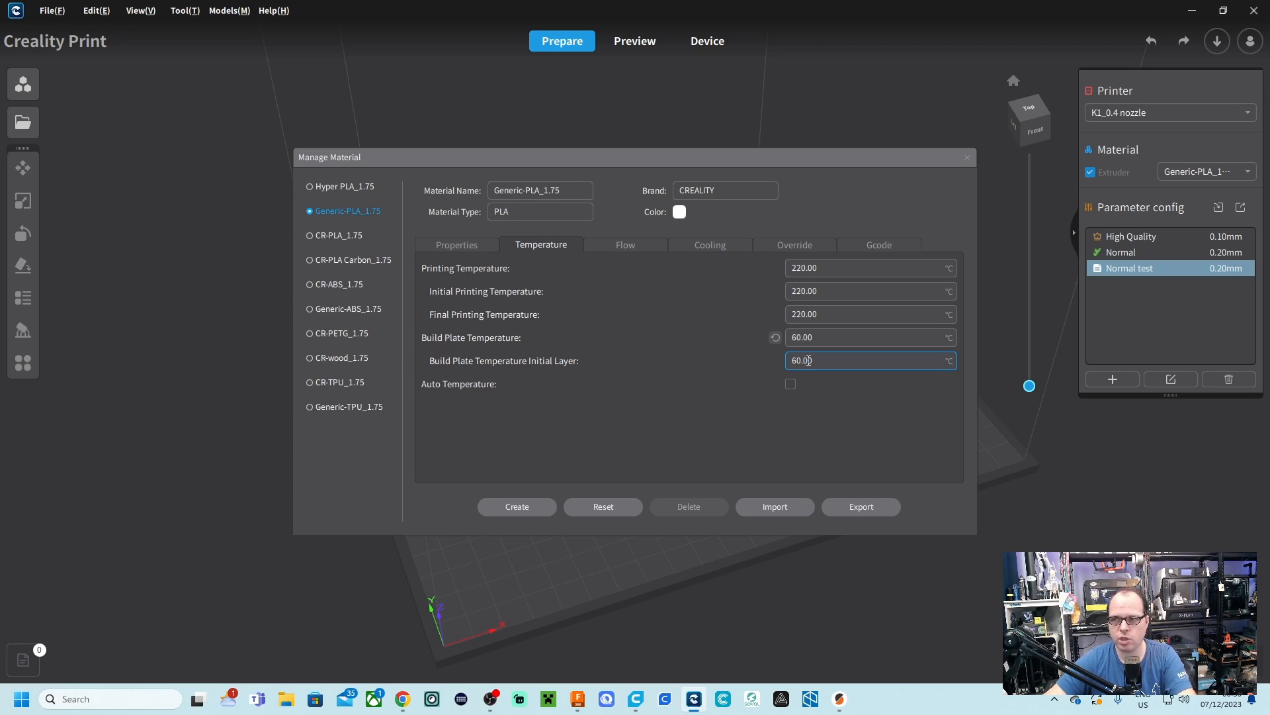
click(966, 159)
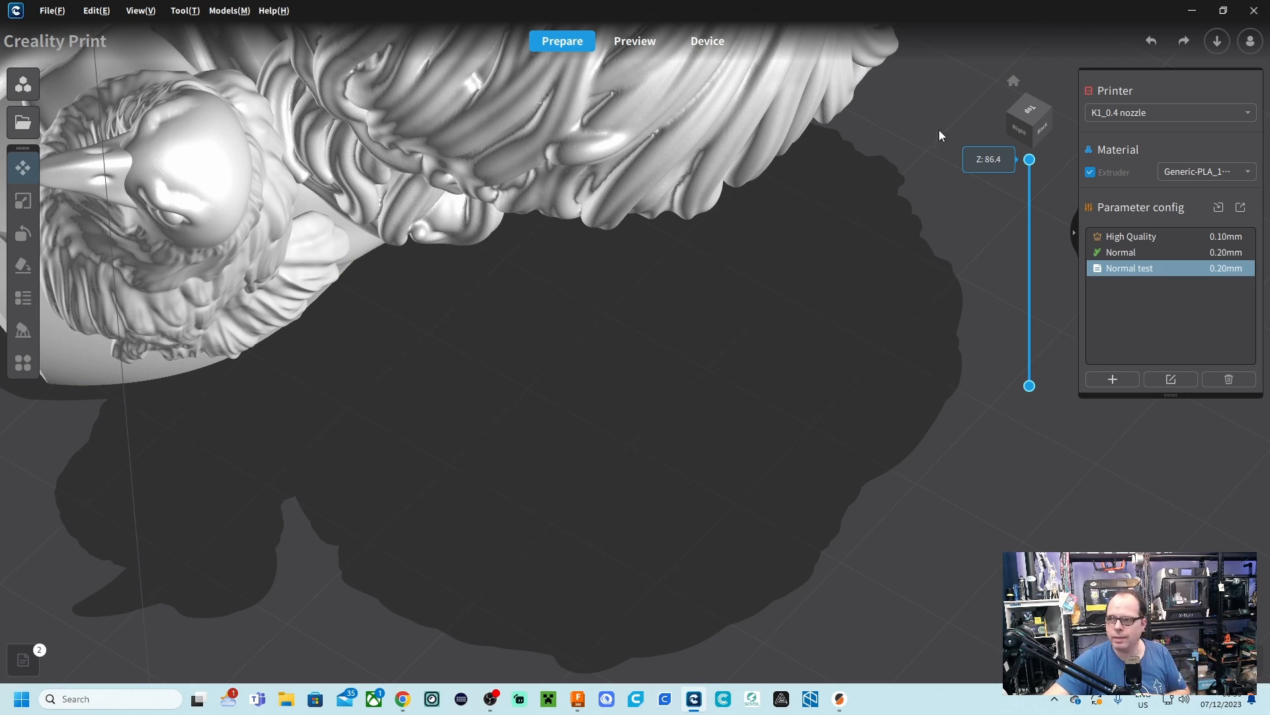
Step: Reset the view angle to look at the whole bust and its stand on the build plate
click(1014, 82)
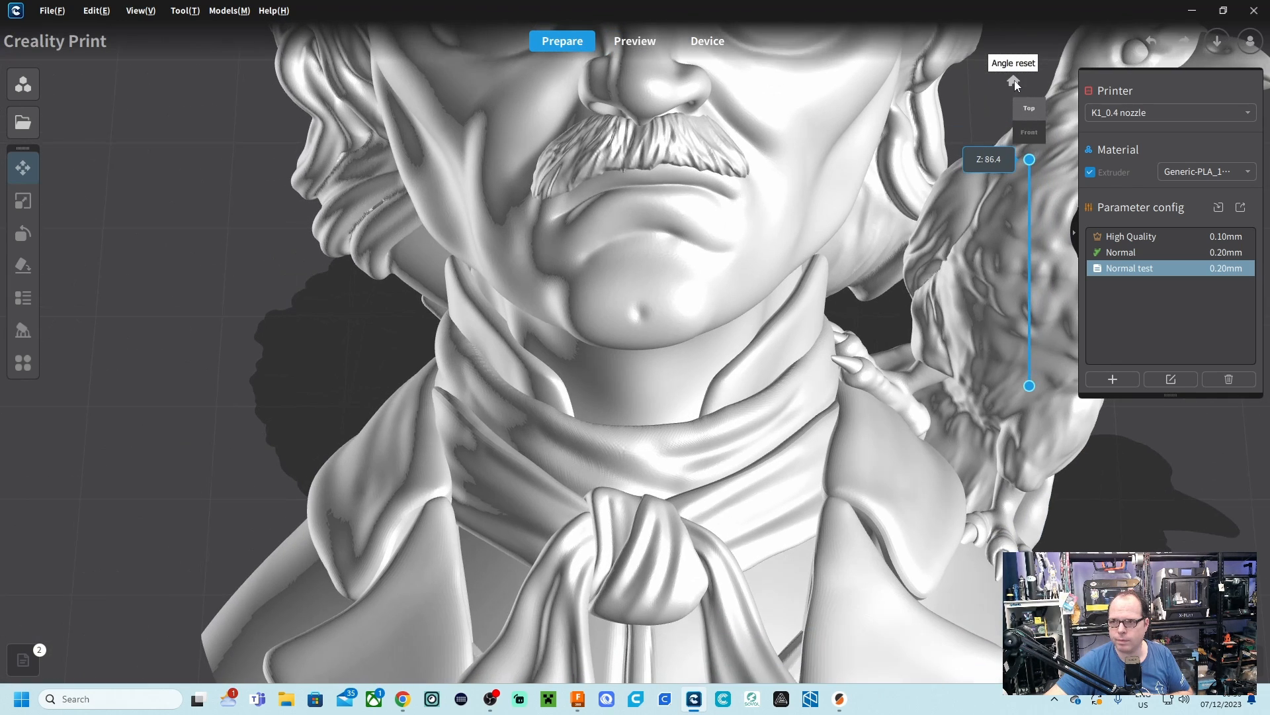
scroll(851, 214, down, 6)
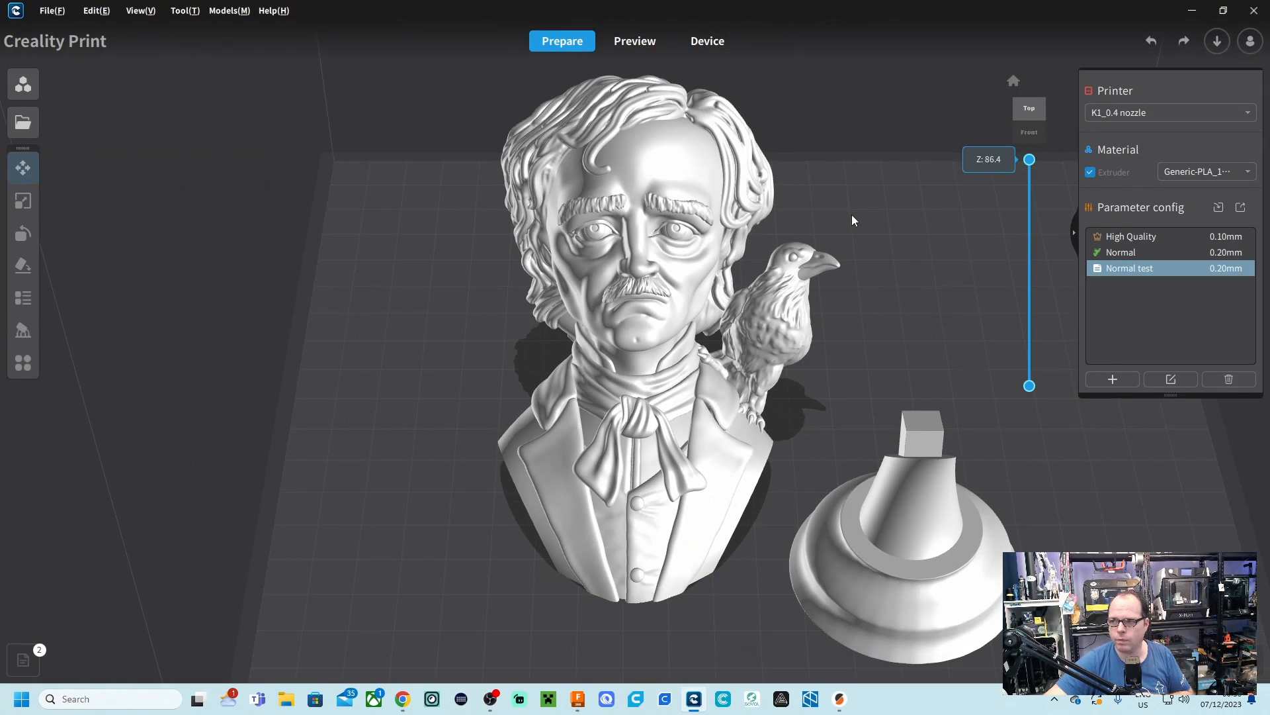
scroll(852, 216, down, 2)
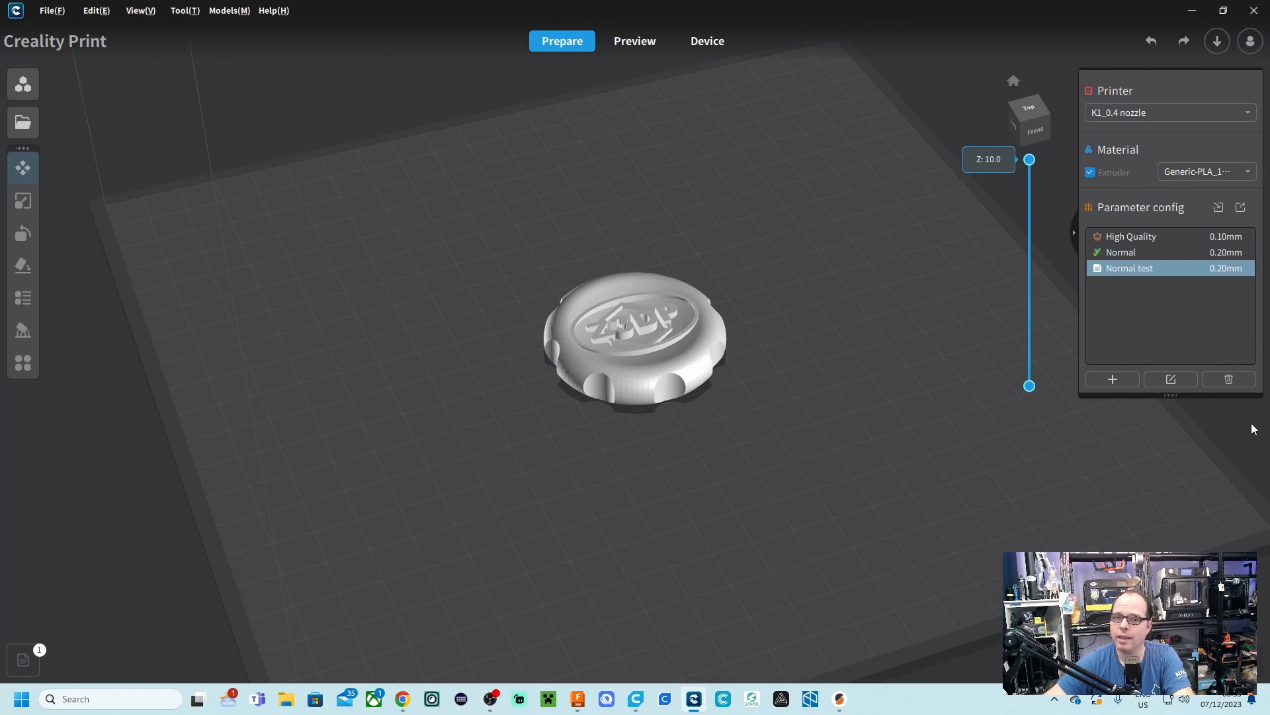
Step: Examine the advanced build plate adhesion settings of the Normal test profile, including brim width and line count
click(1171, 380)
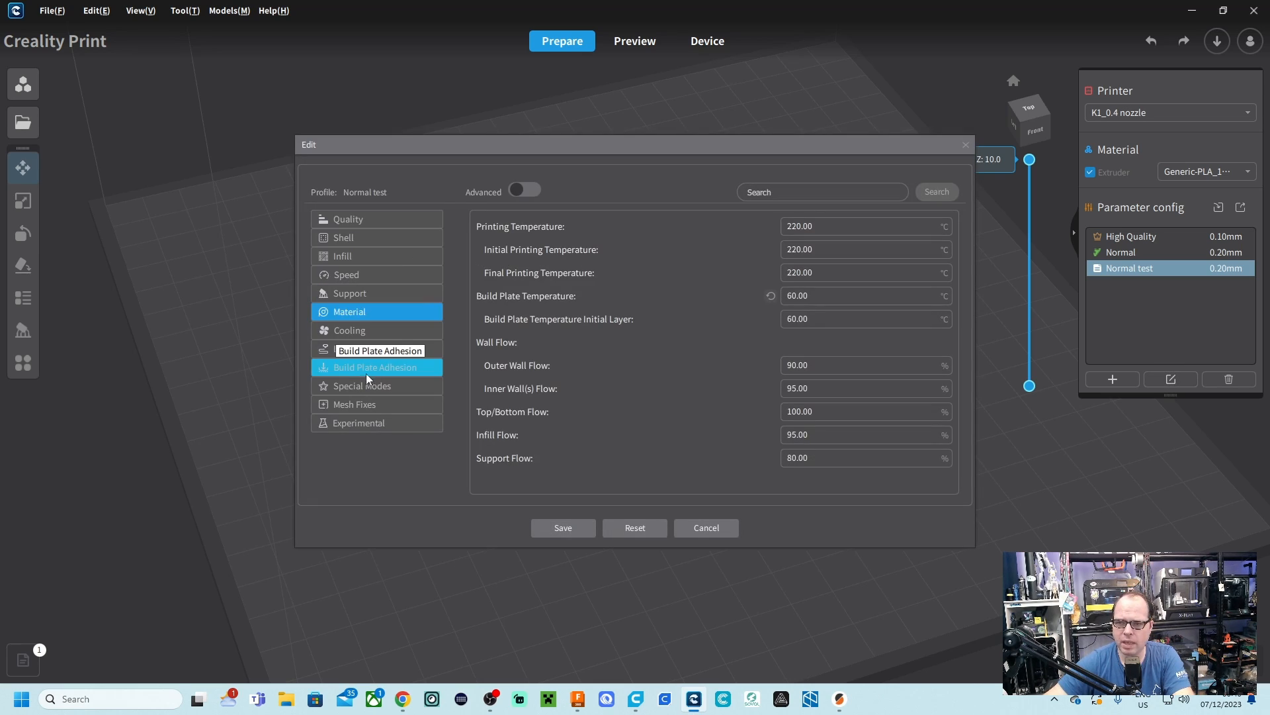
click(408, 369)
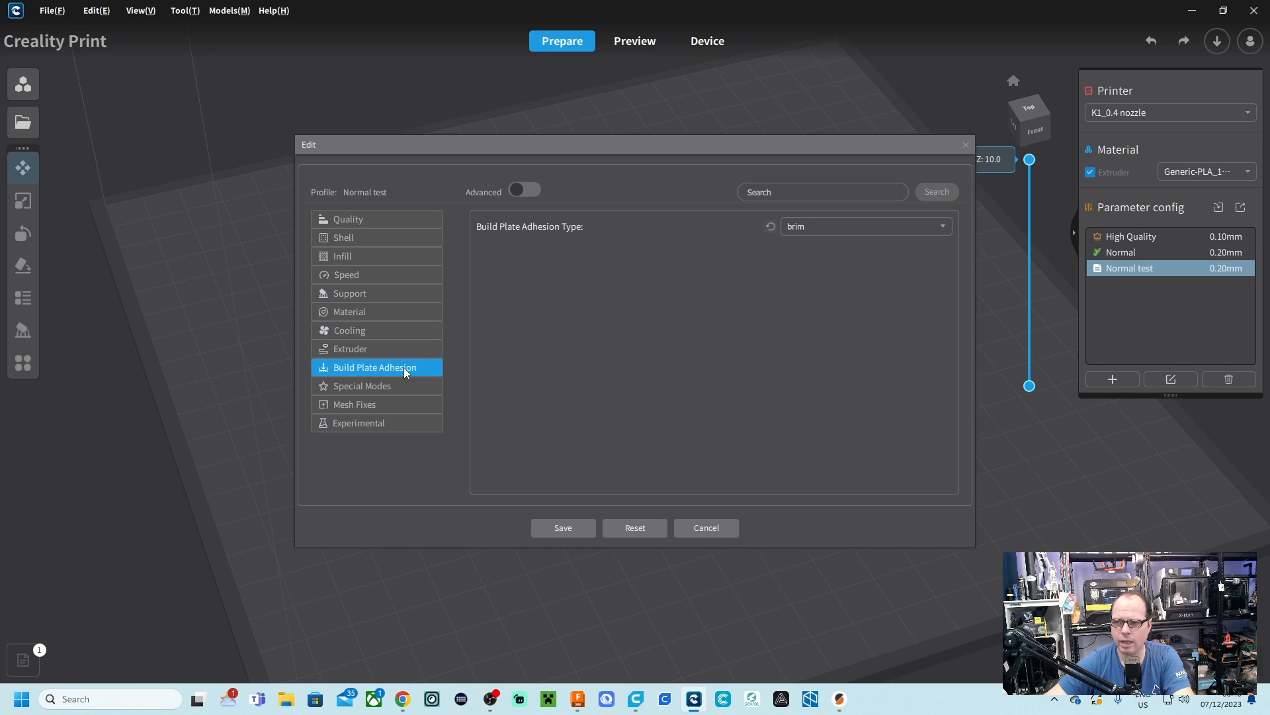
click(533, 191)
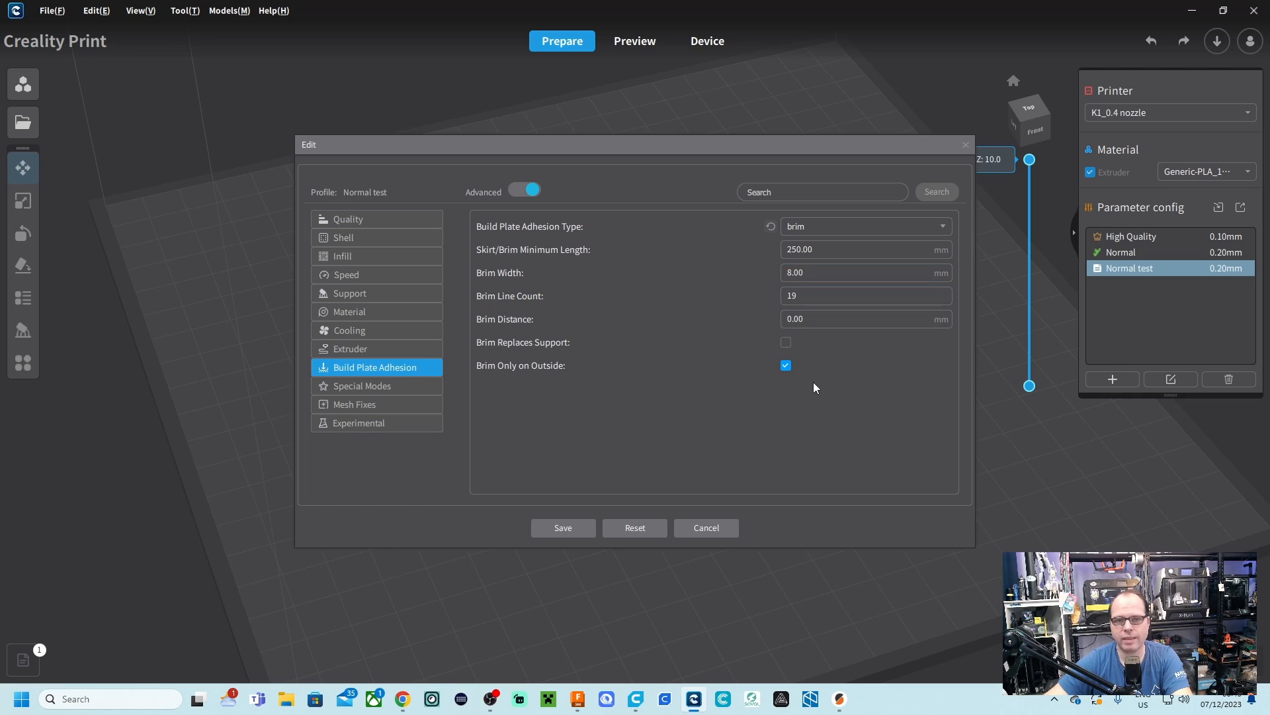
Step: Set the Normal test profile's build plate adhesion type to Lace, save it and slice the Z3DP model
click(799, 227)
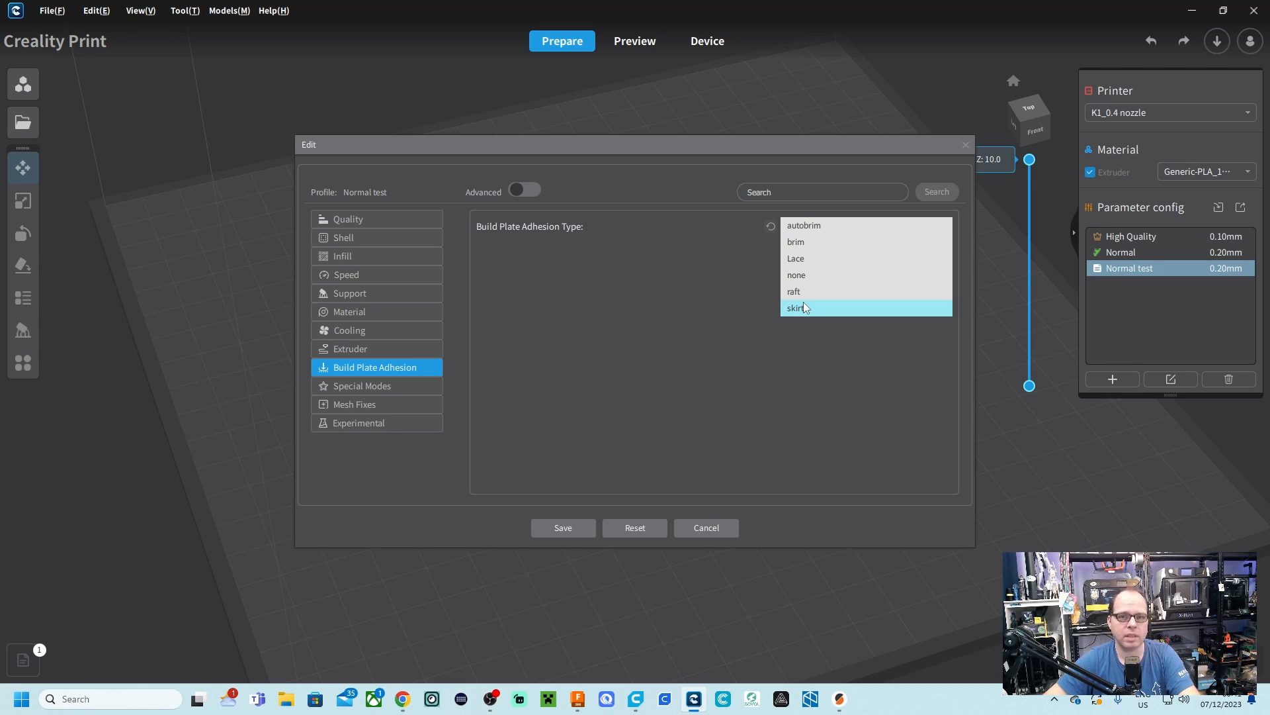
click(802, 263)
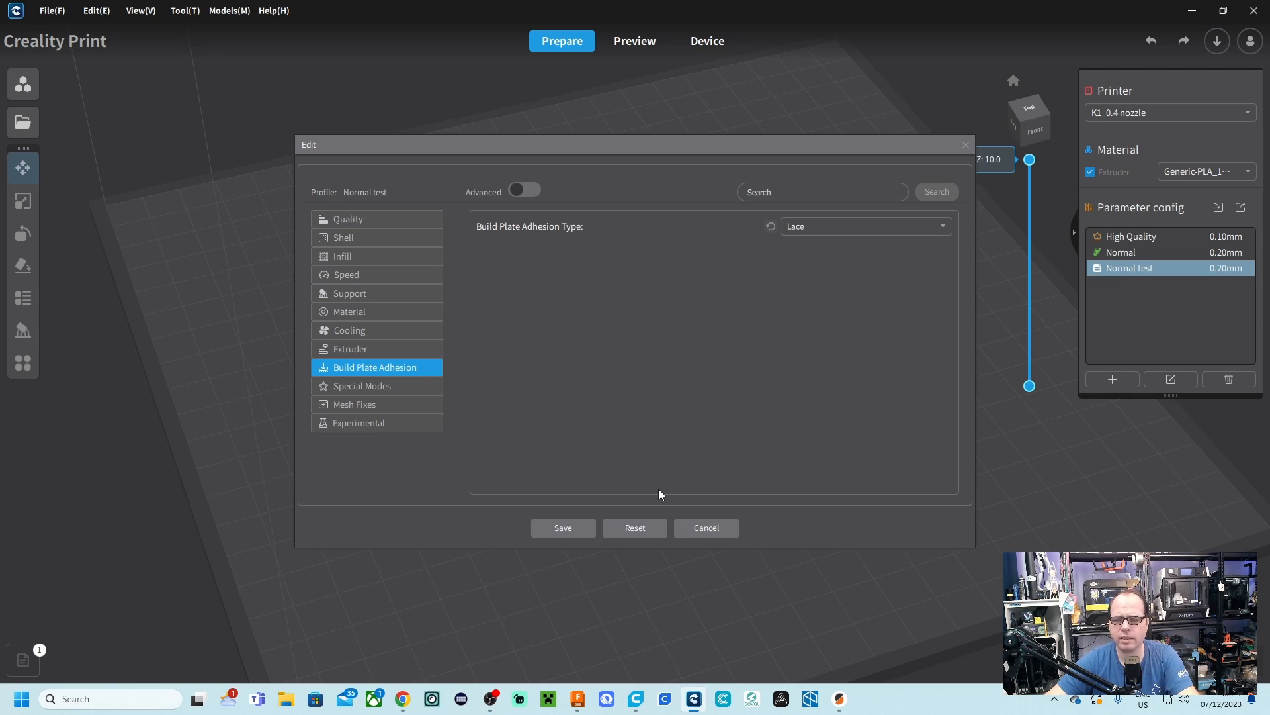
click(570, 530)
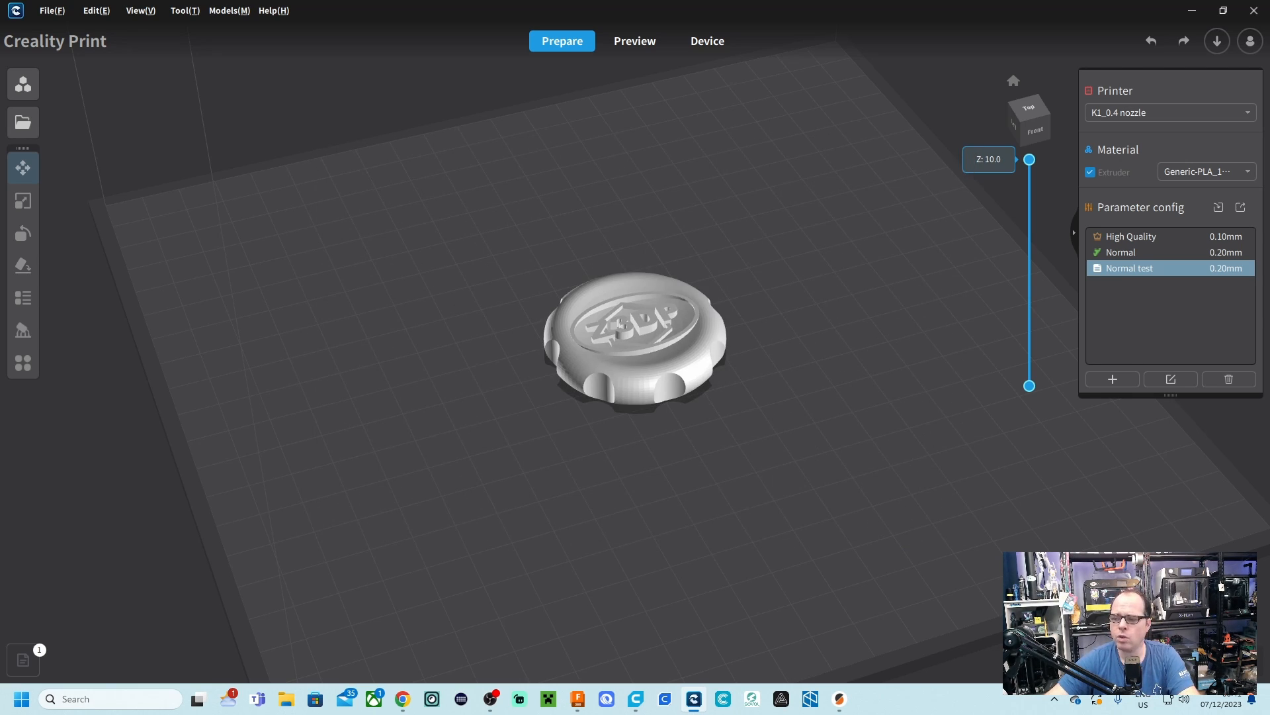
click(1168, 665)
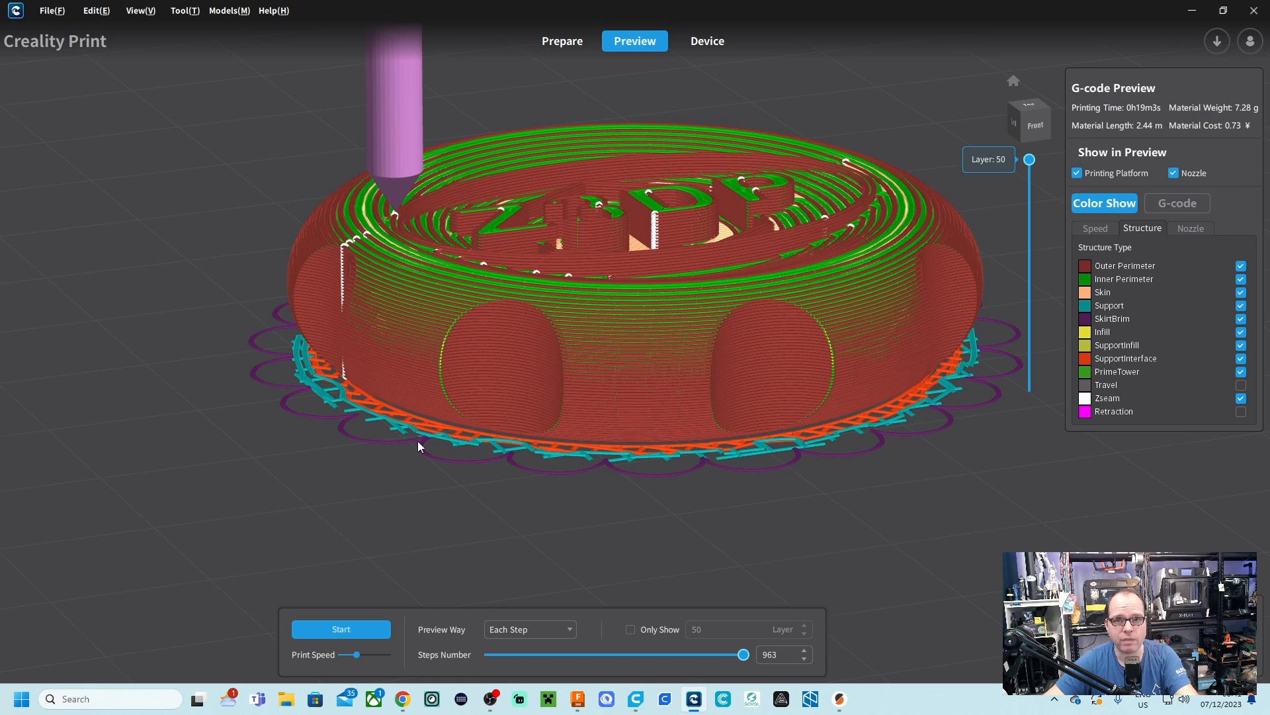
Step: Set the Normal test profile's build plate adhesion type to brim, save it and slice the Z3DP model again
click(561, 41)
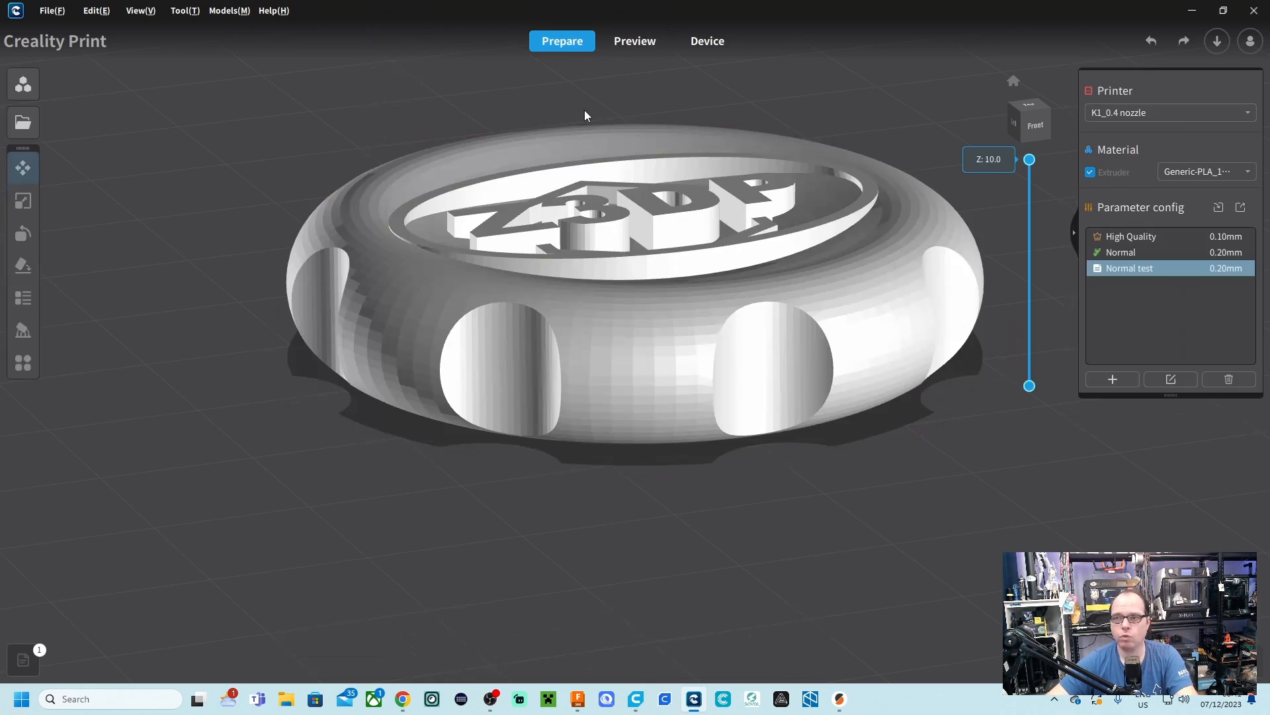
click(1168, 379)
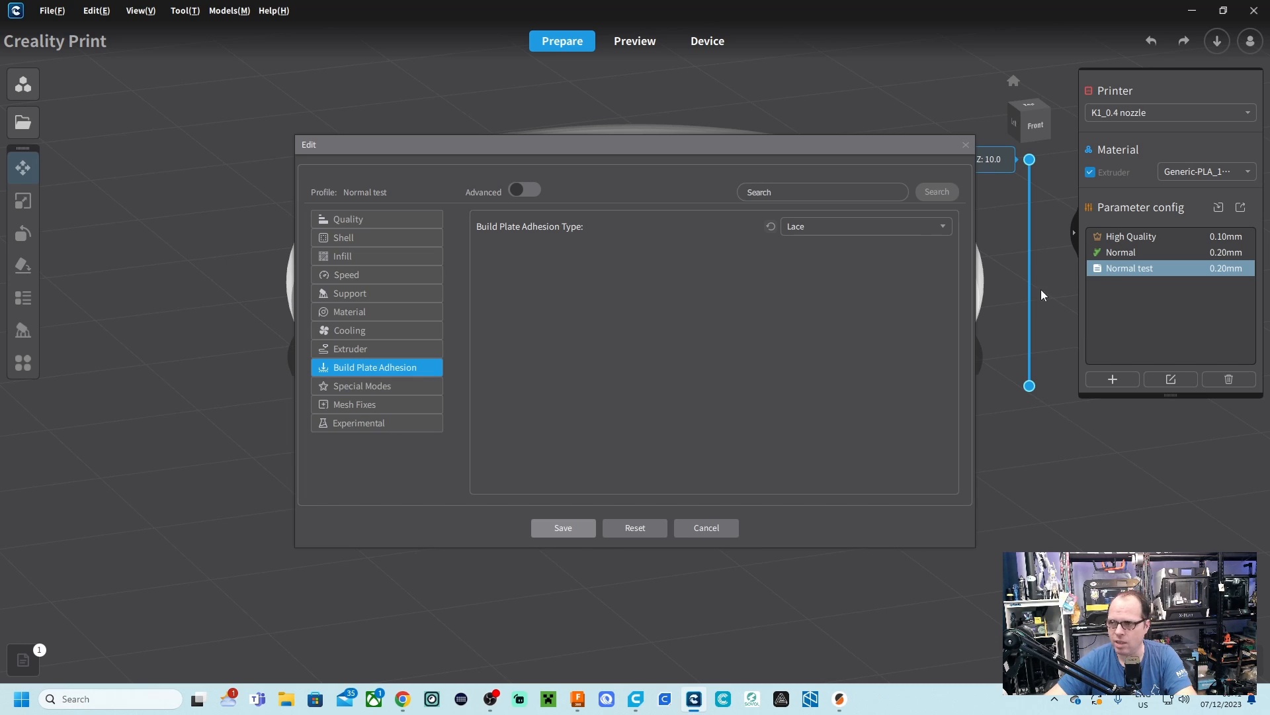
click(867, 226)
click(807, 242)
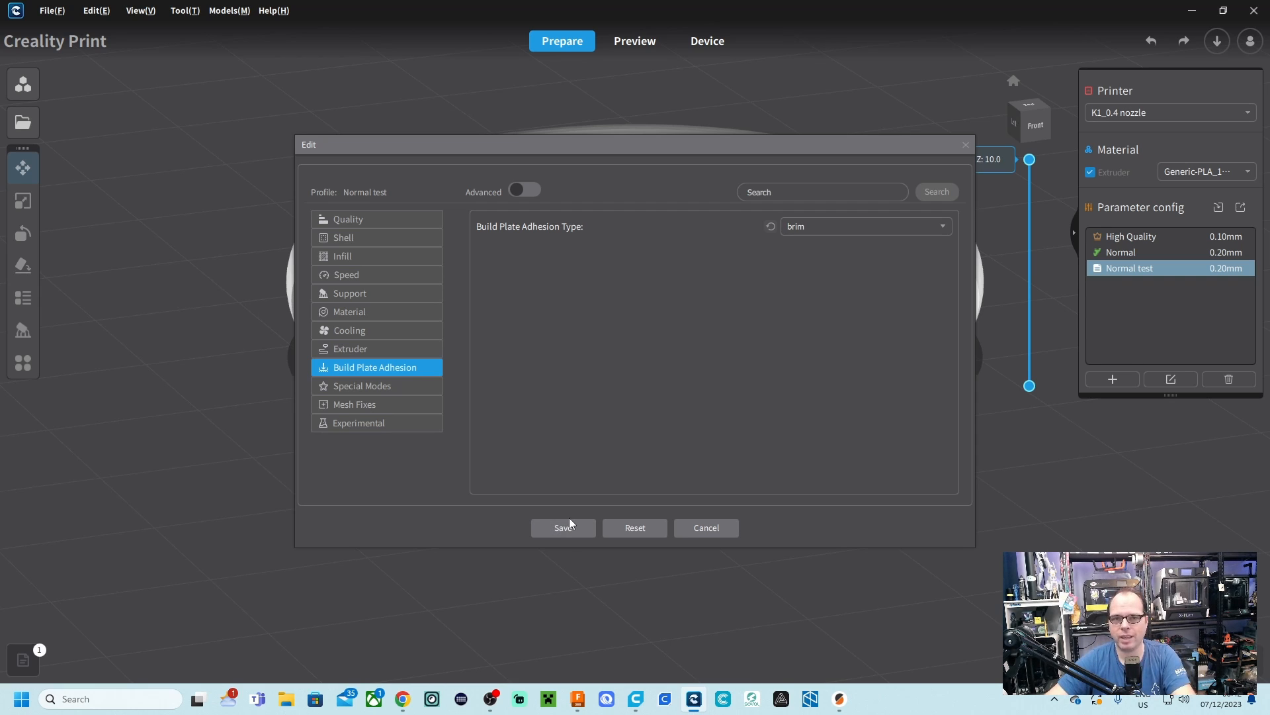
click(565, 528)
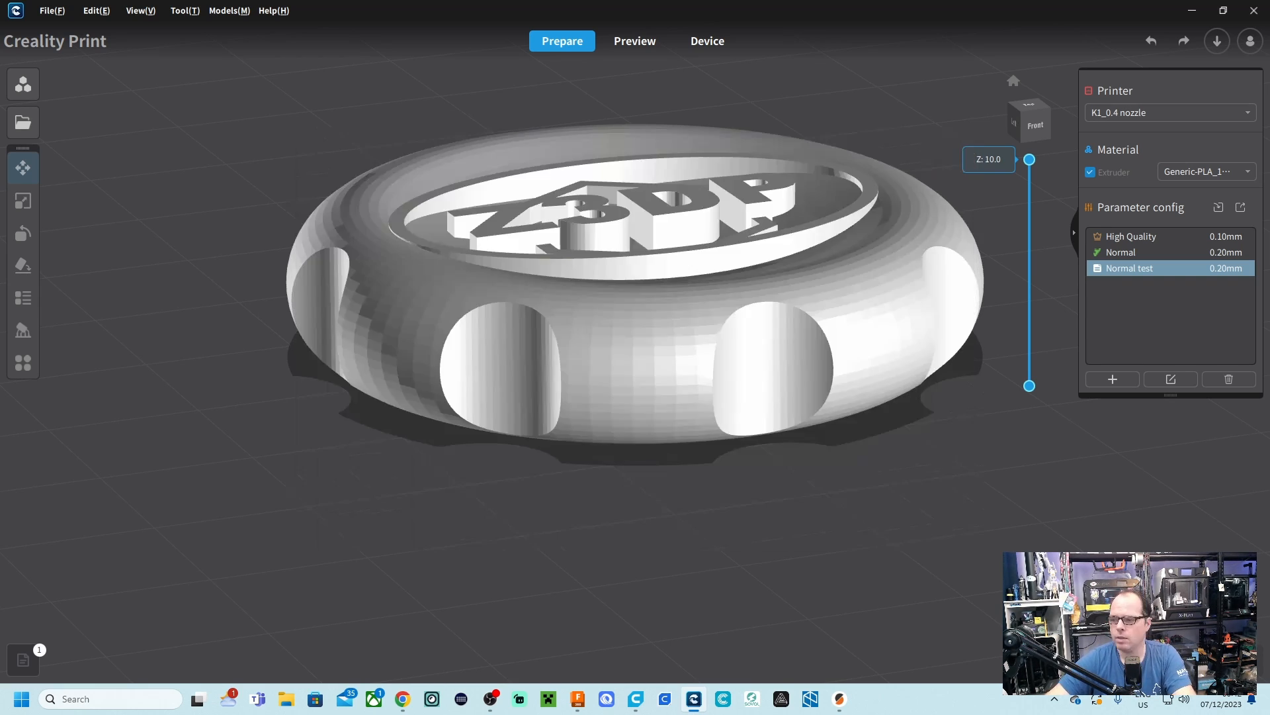
click(1170, 660)
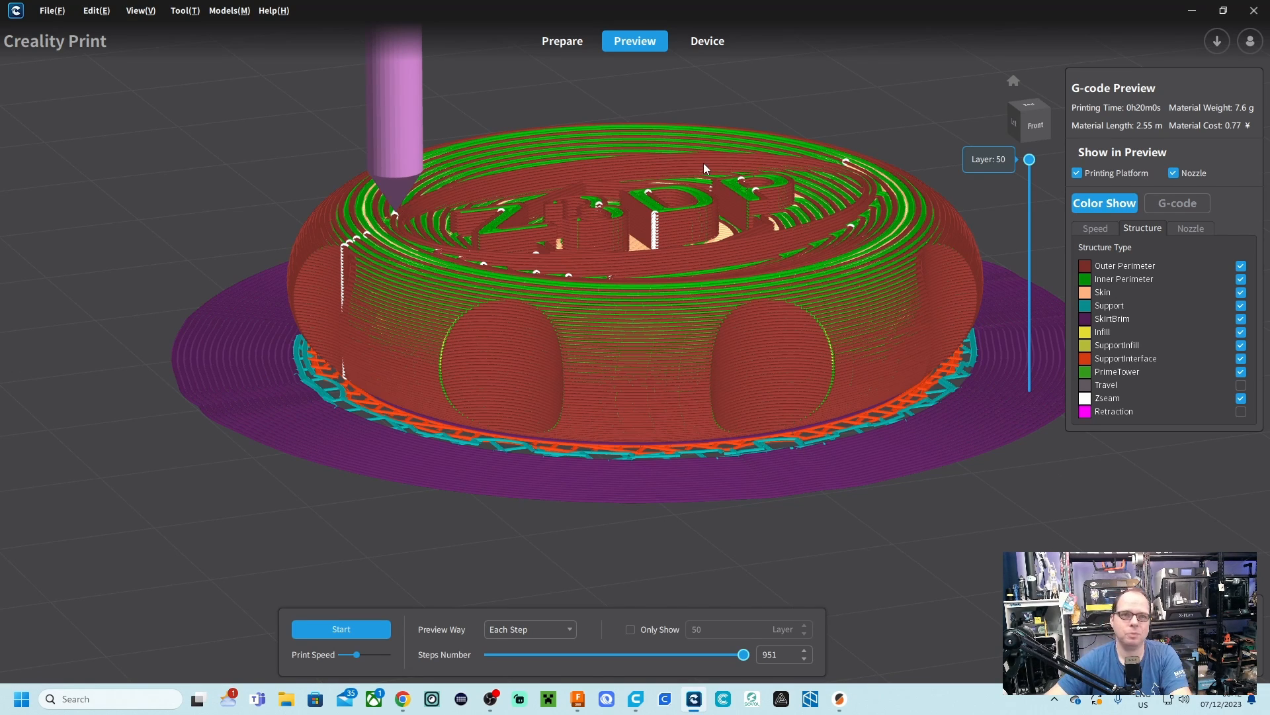
Step: Set the brim line count to 8 in the Normal test profile's advanced adhesion settings and save the profile
click(560, 41)
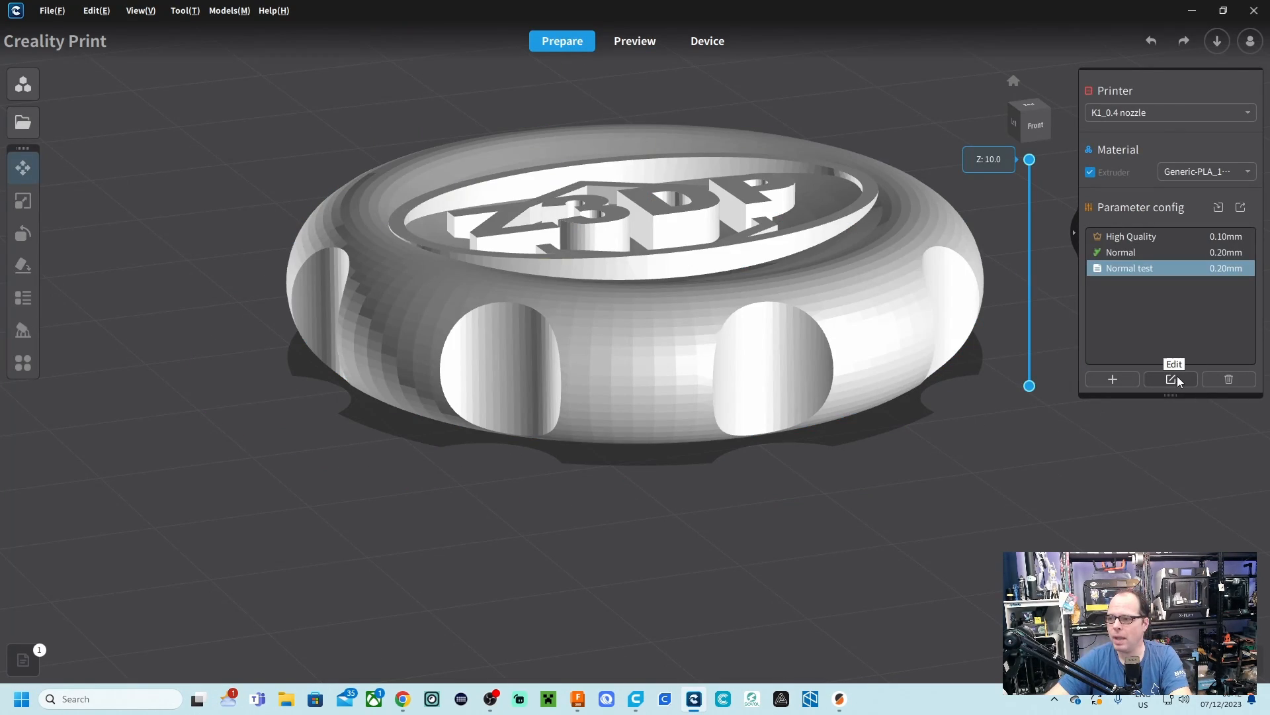
click(1173, 380)
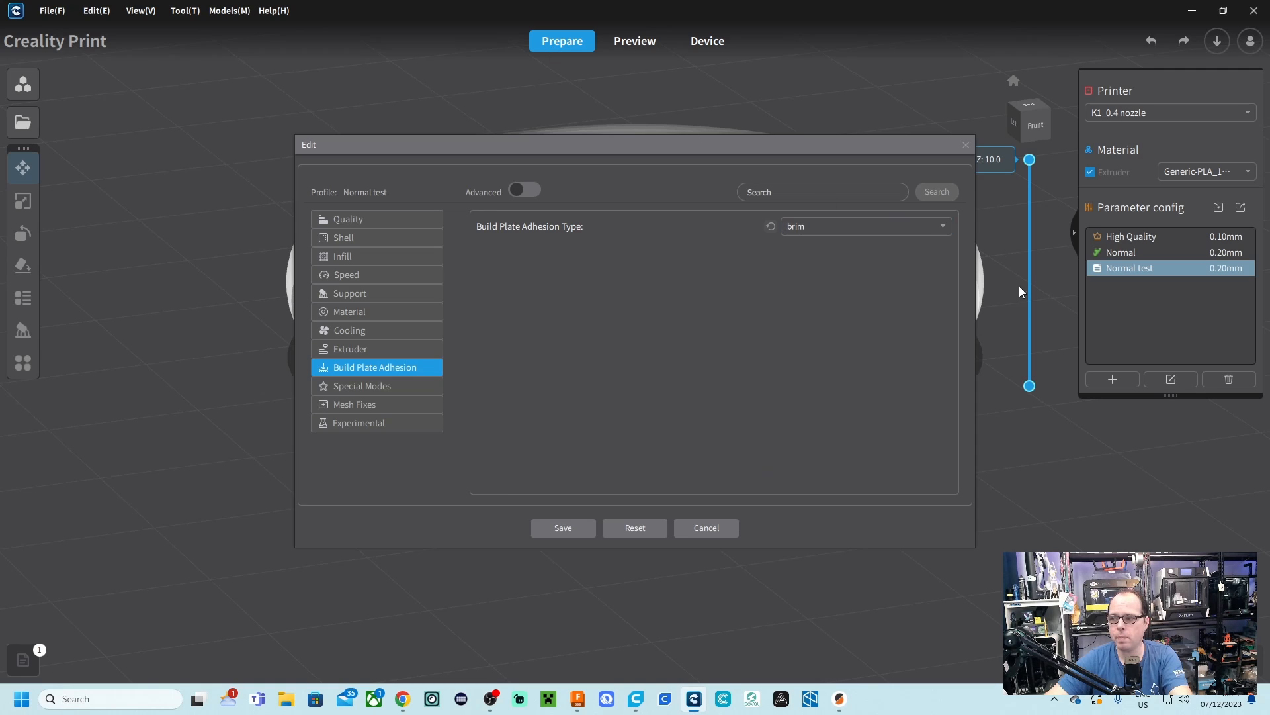
click(527, 192)
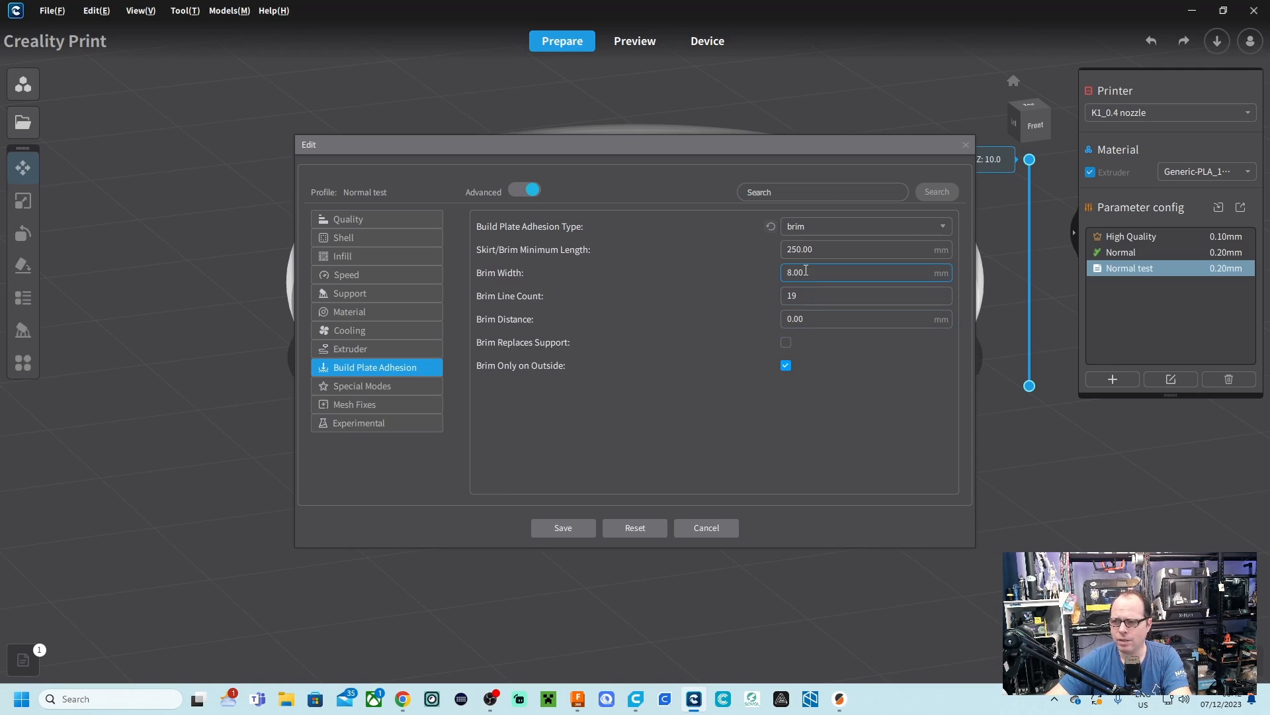
click(792, 297)
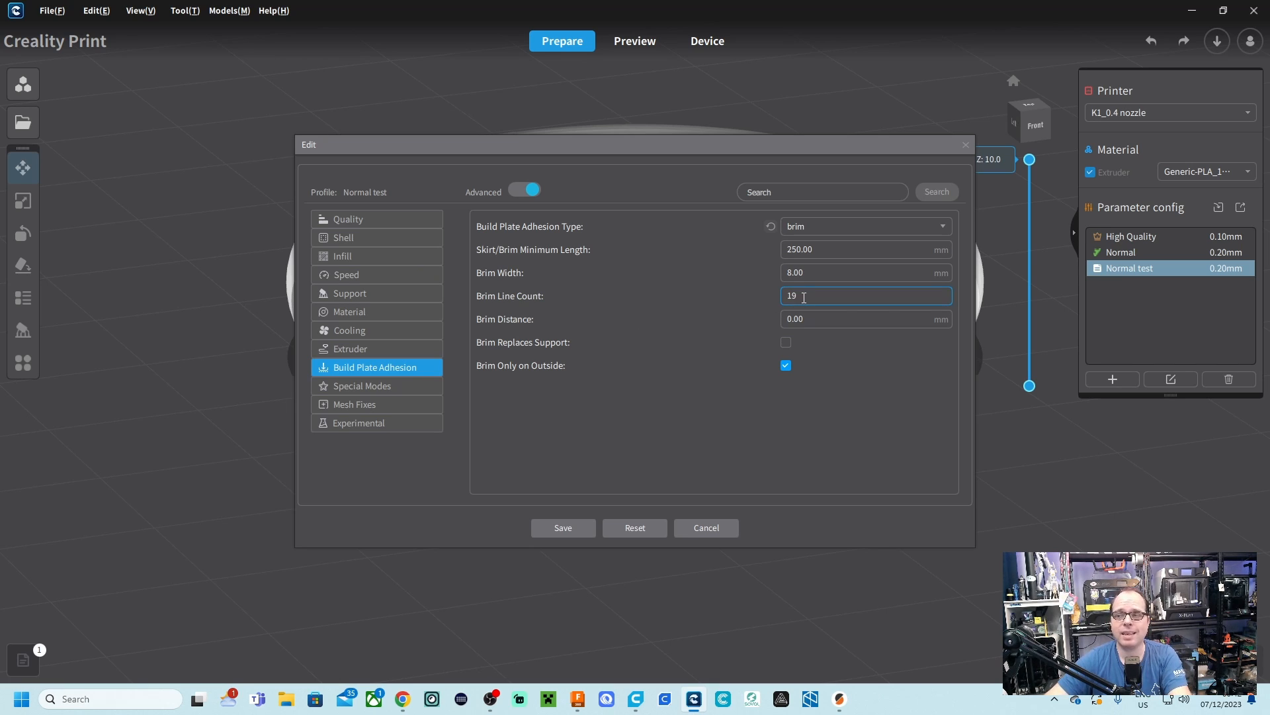
drag(803, 297, 772, 299)
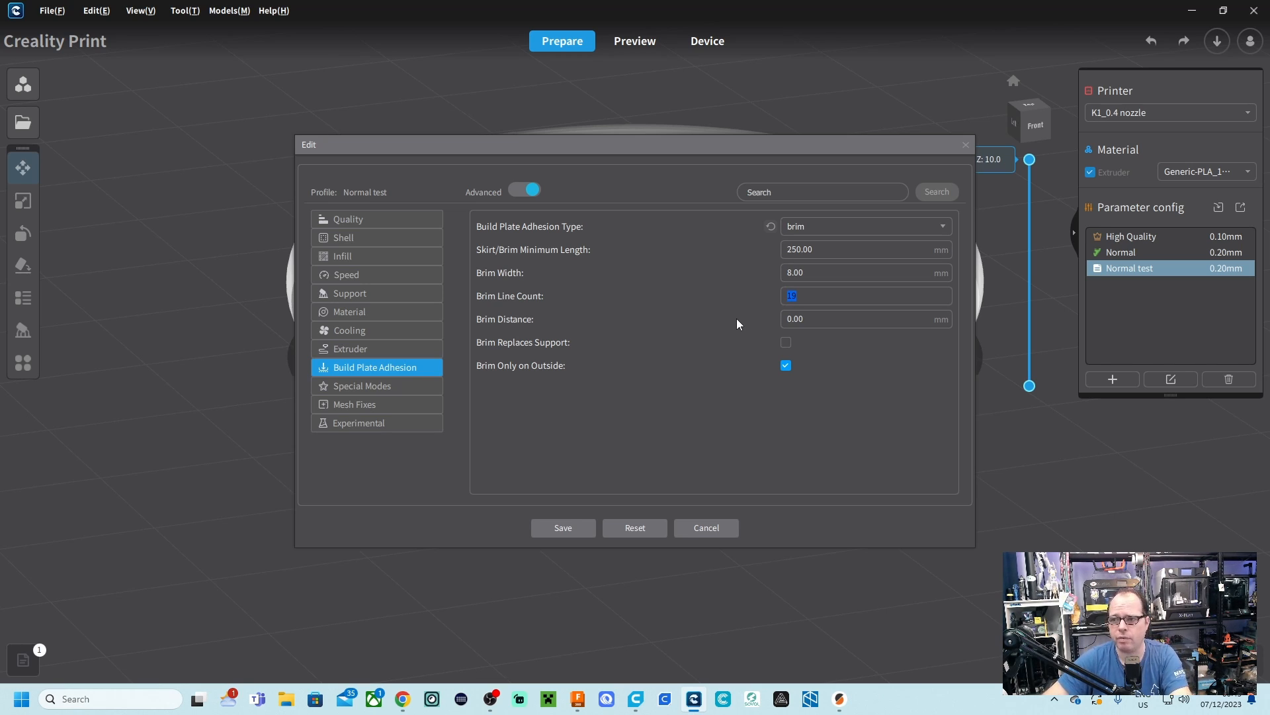
text(8)
click(569, 531)
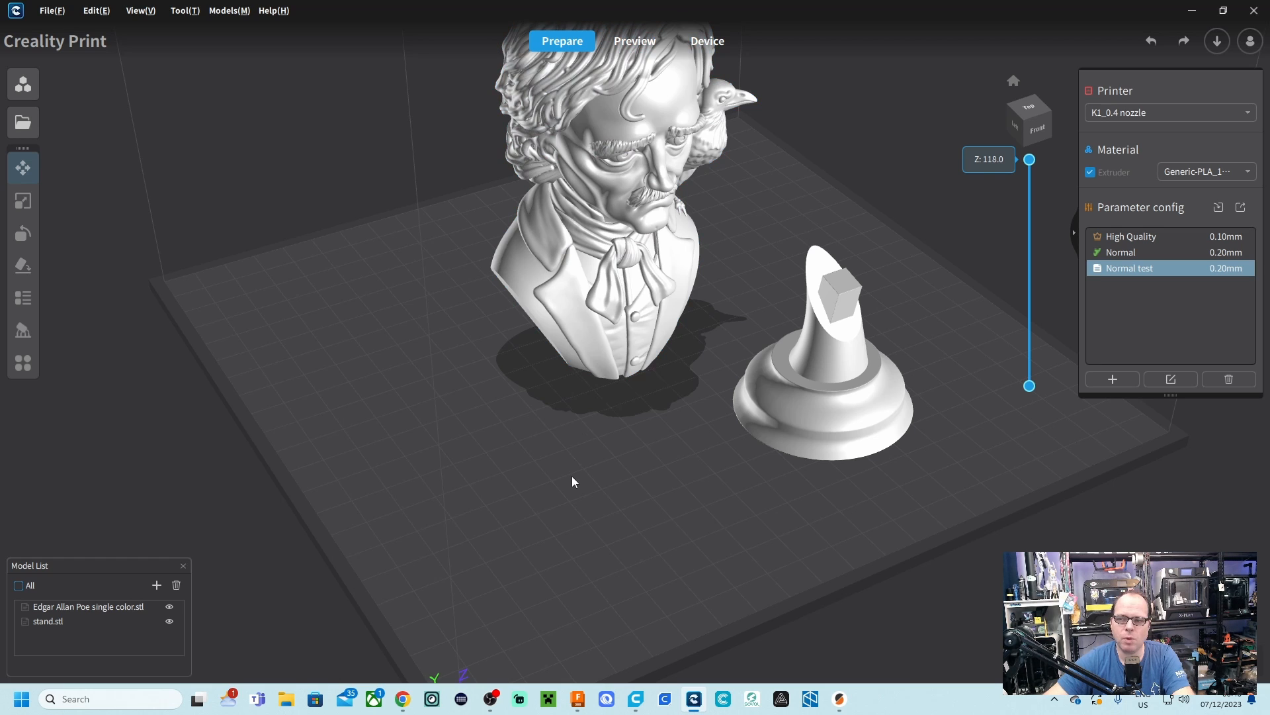
Step: Lay the Edgar Allan Poe bust flat on the build plate on the cut face at its back
right_drag(531, 488, 847, 434)
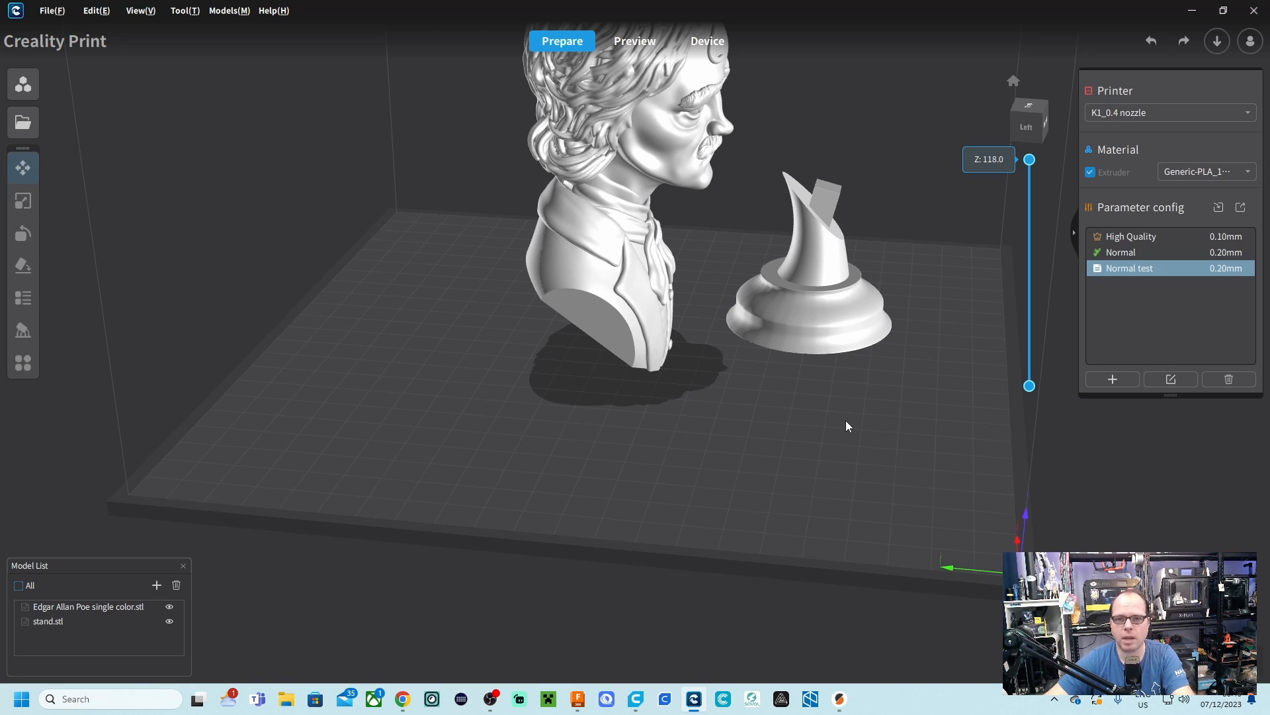
click(635, 254)
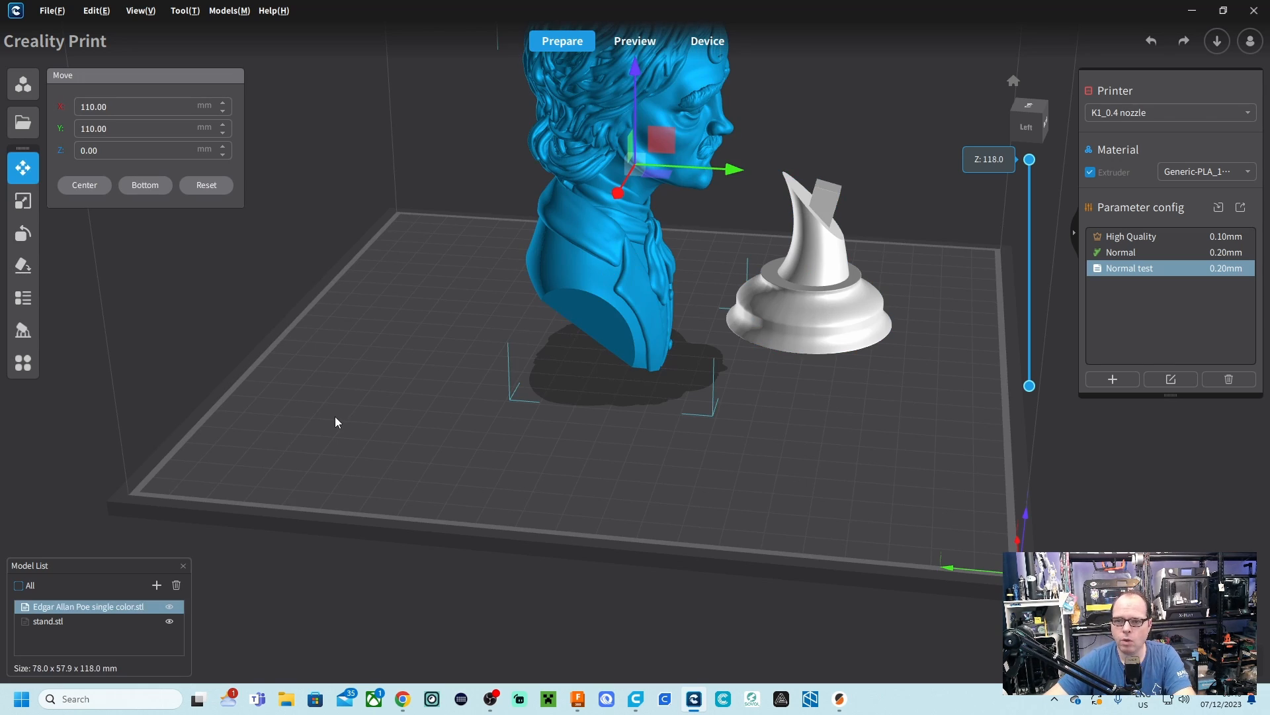
right_drag(335, 422, 700, 391)
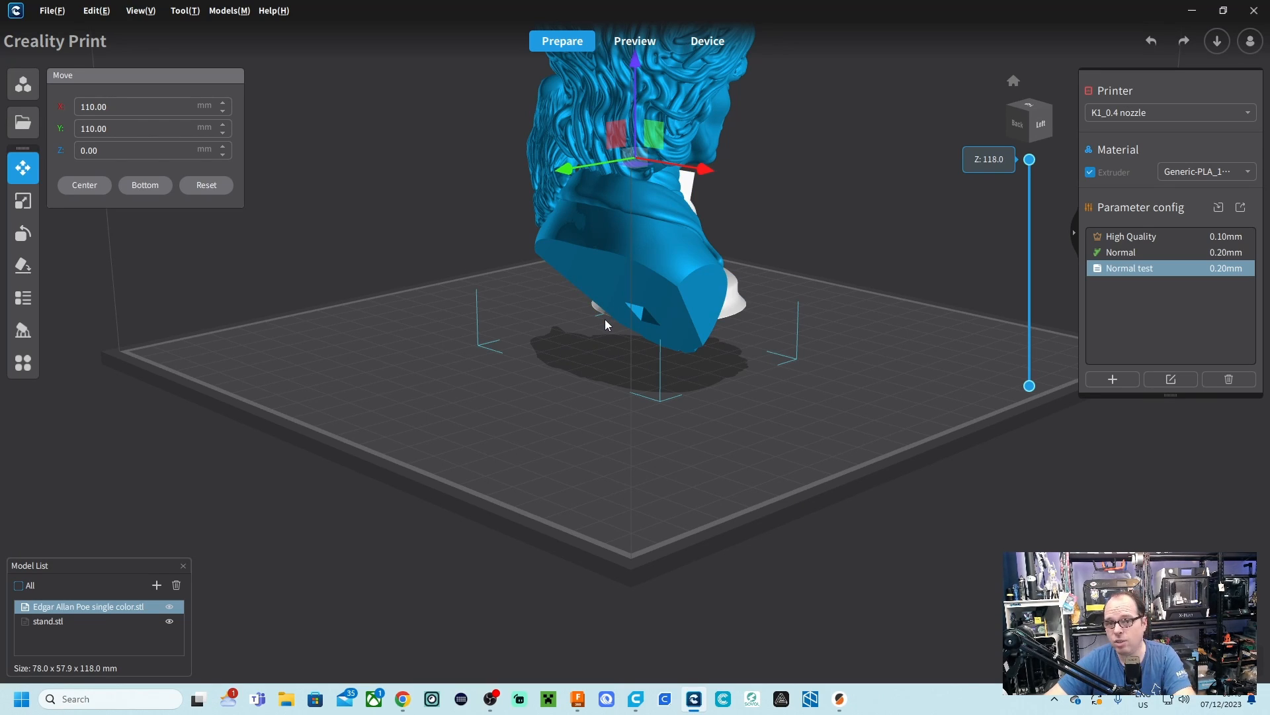
click(22, 267)
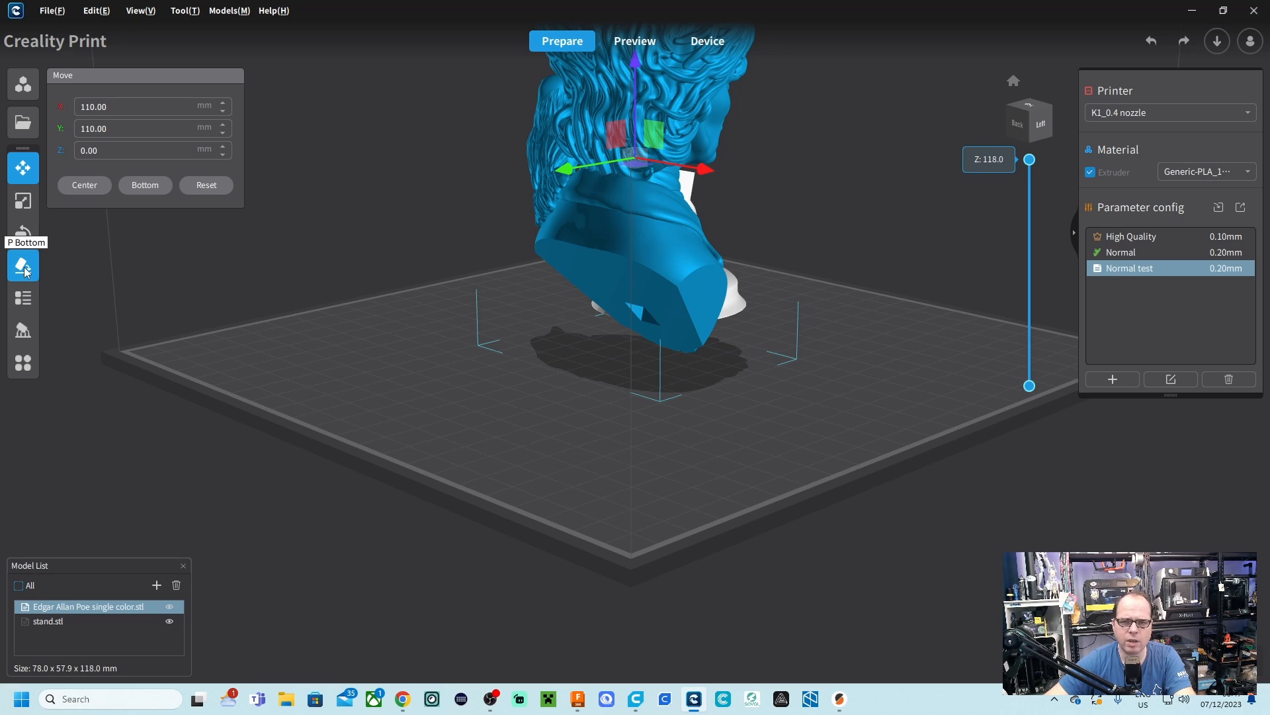
click(603, 270)
right_drag(759, 438, 645, 364)
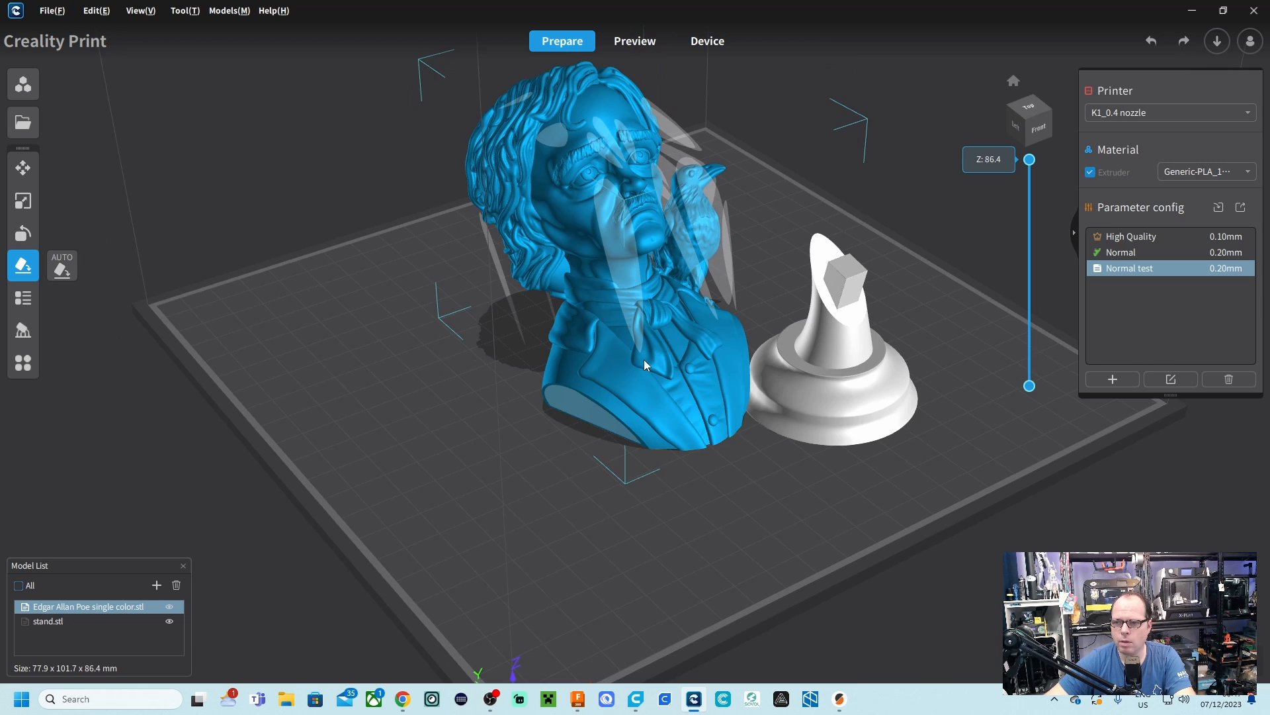
Step: Move the bust away from the stand to about X 93.25 mm, Y 118.77 mm on the build plate
click(23, 168)
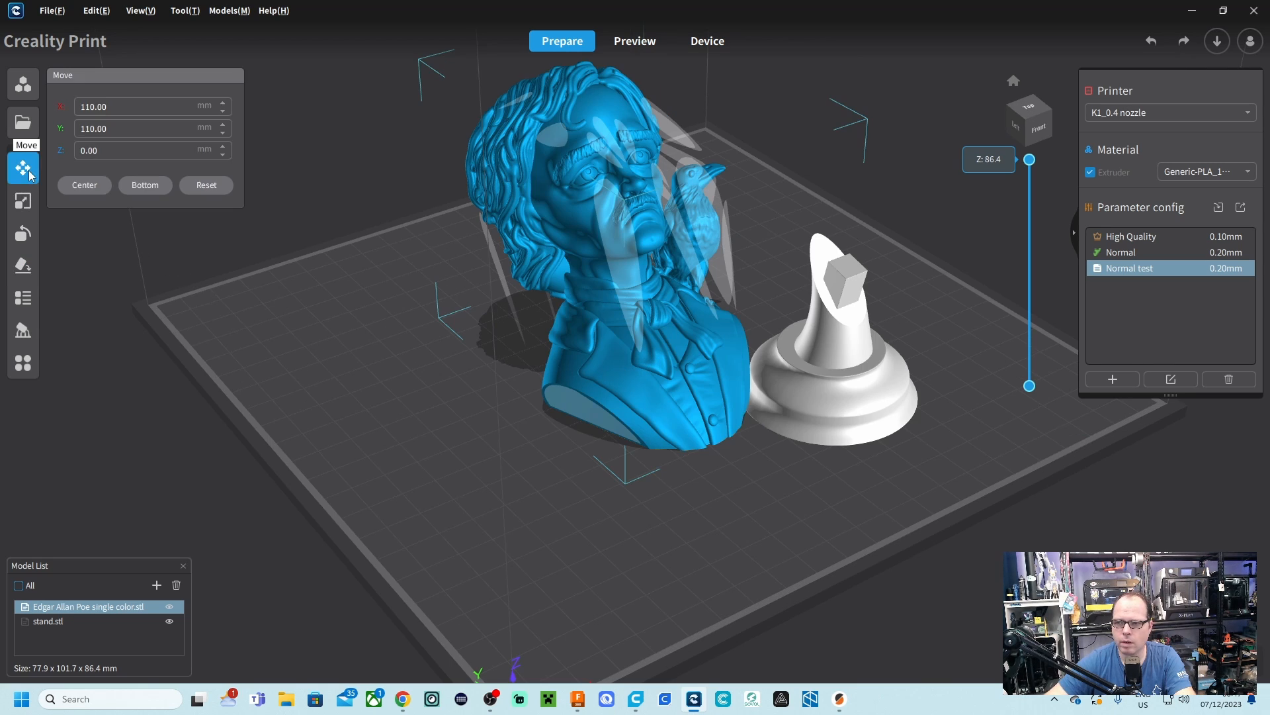
drag(557, 253, 506, 271)
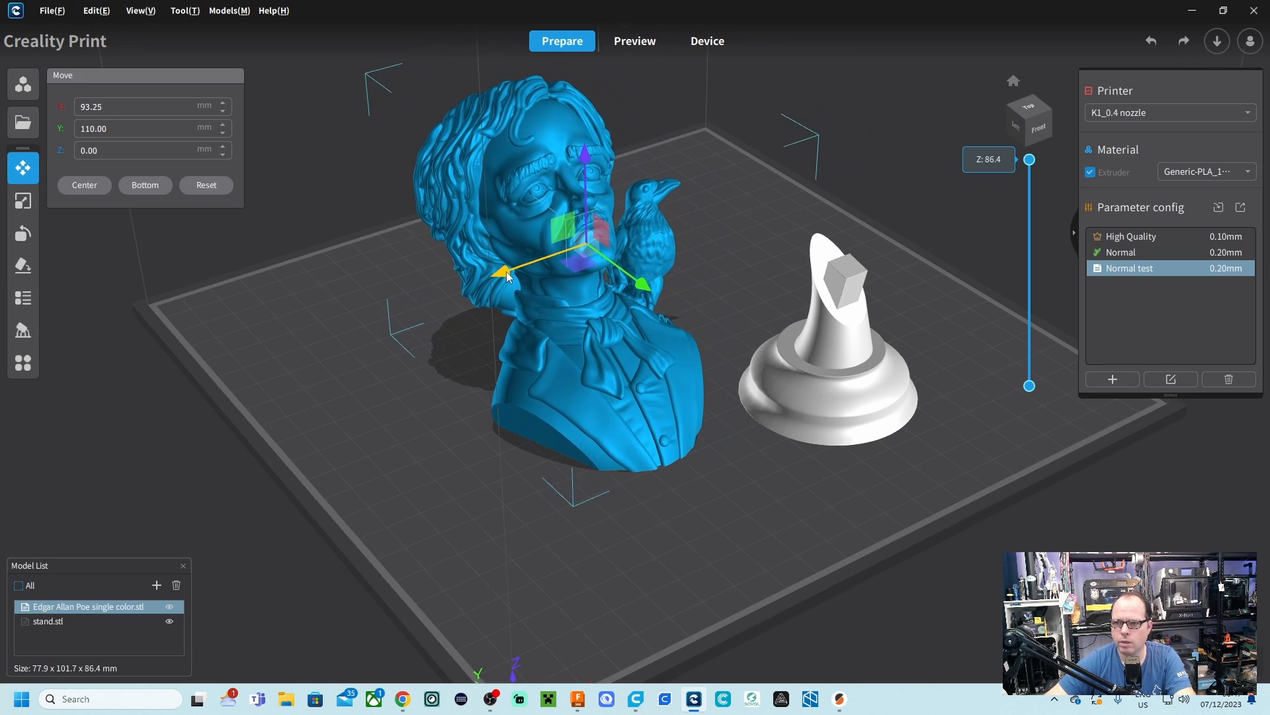
drag(640, 284, 624, 270)
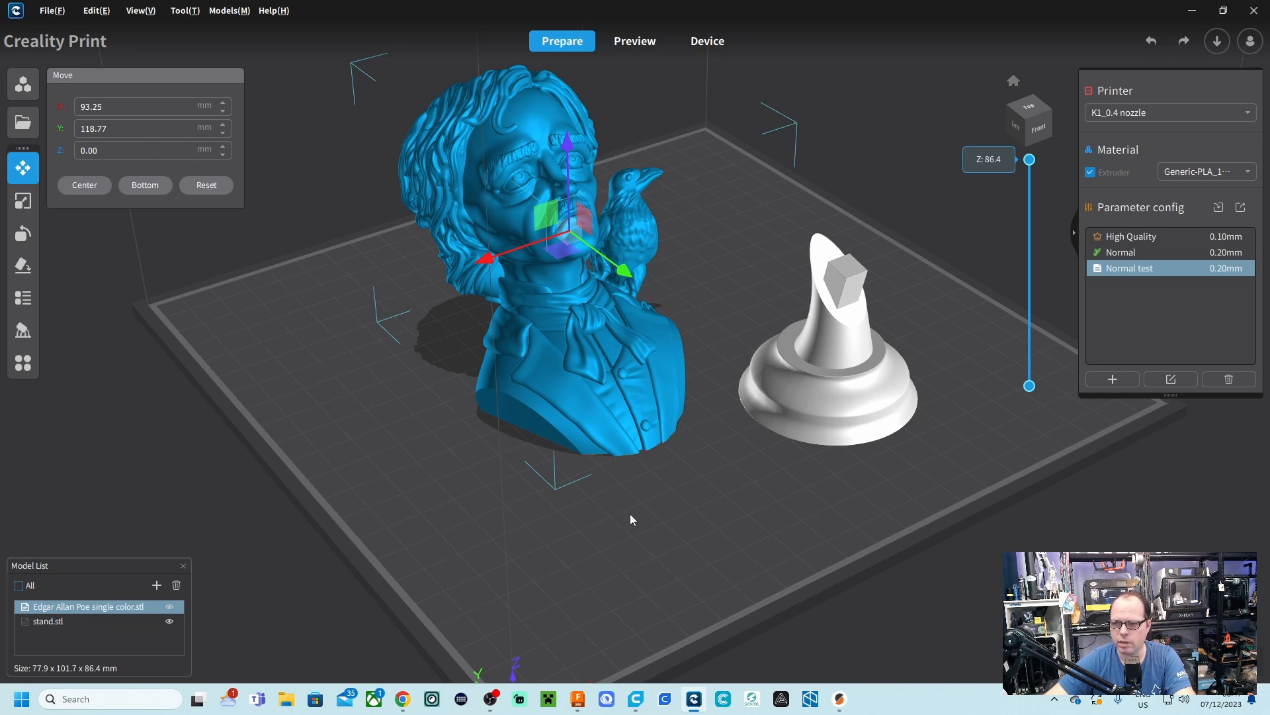
click(638, 491)
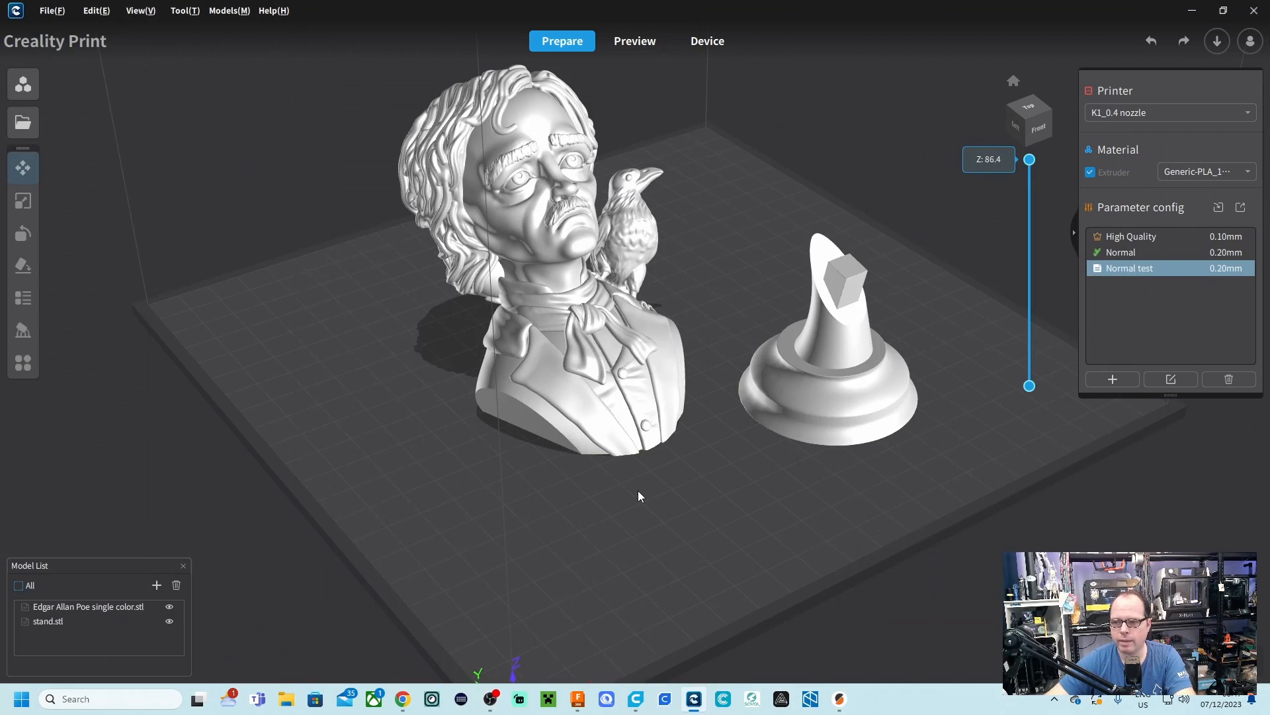
Step: Auto arrange the bust and stand on the build plate and slice them
right_click(638, 491)
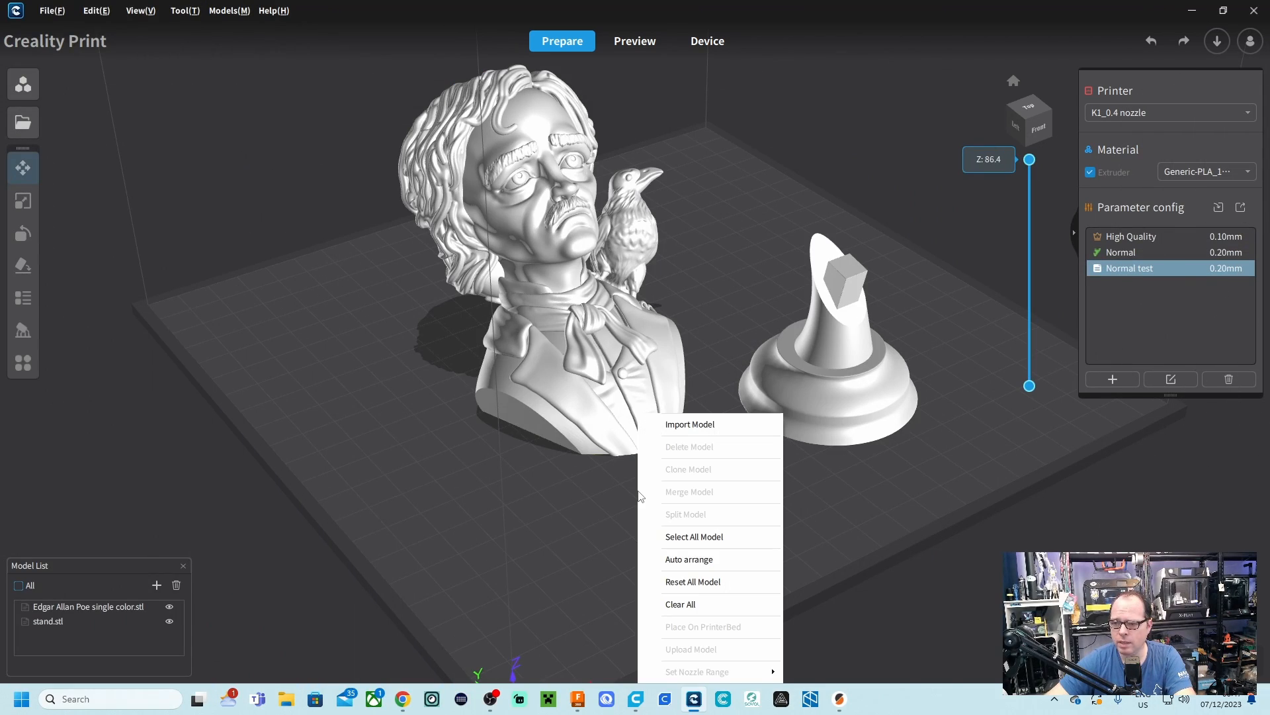
click(706, 564)
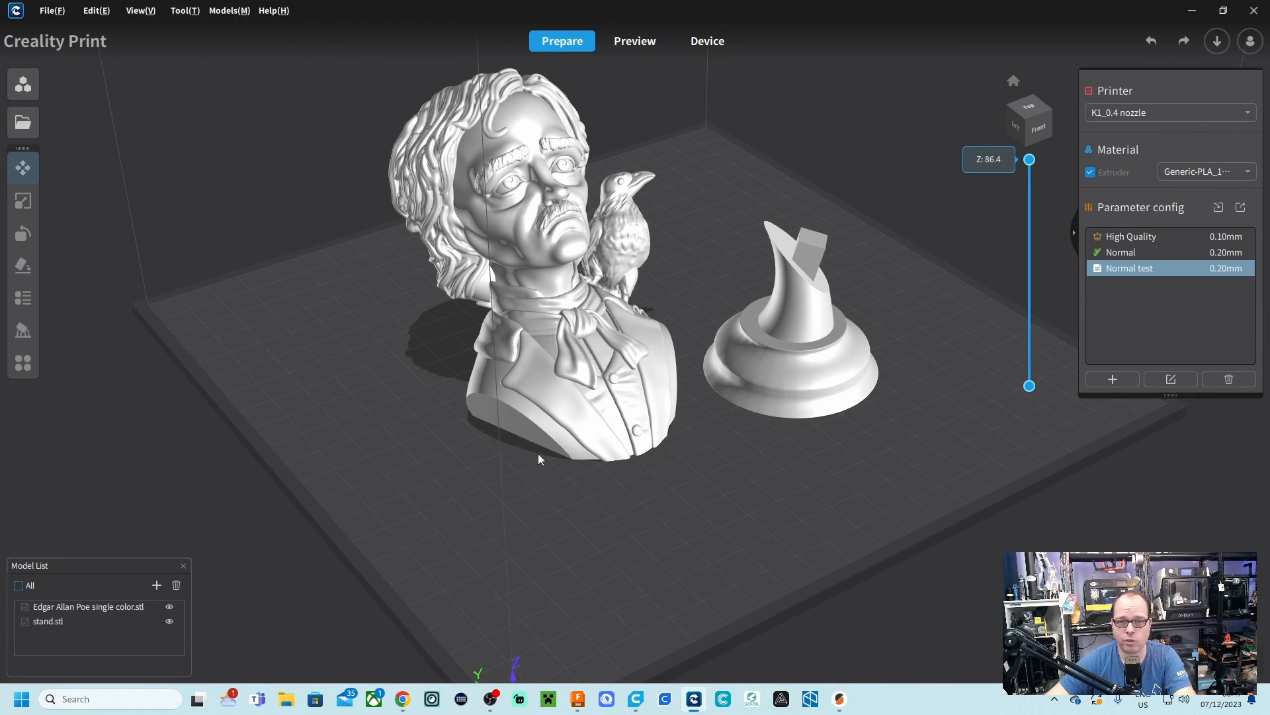
right_drag(387, 435, 752, 311)
right_drag(767, 277, 486, 411)
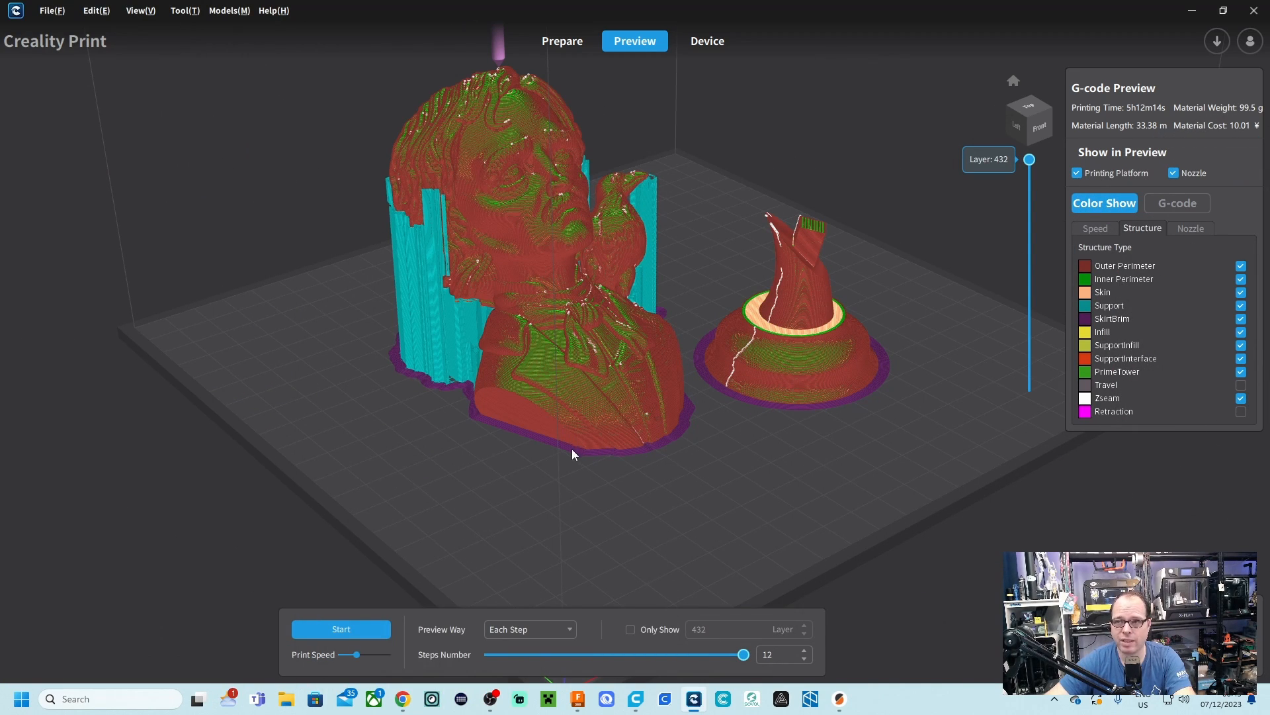
Step: Set the Normal test profile's support structure to Tree Strong, save the profile and slice the bust and stand
click(569, 46)
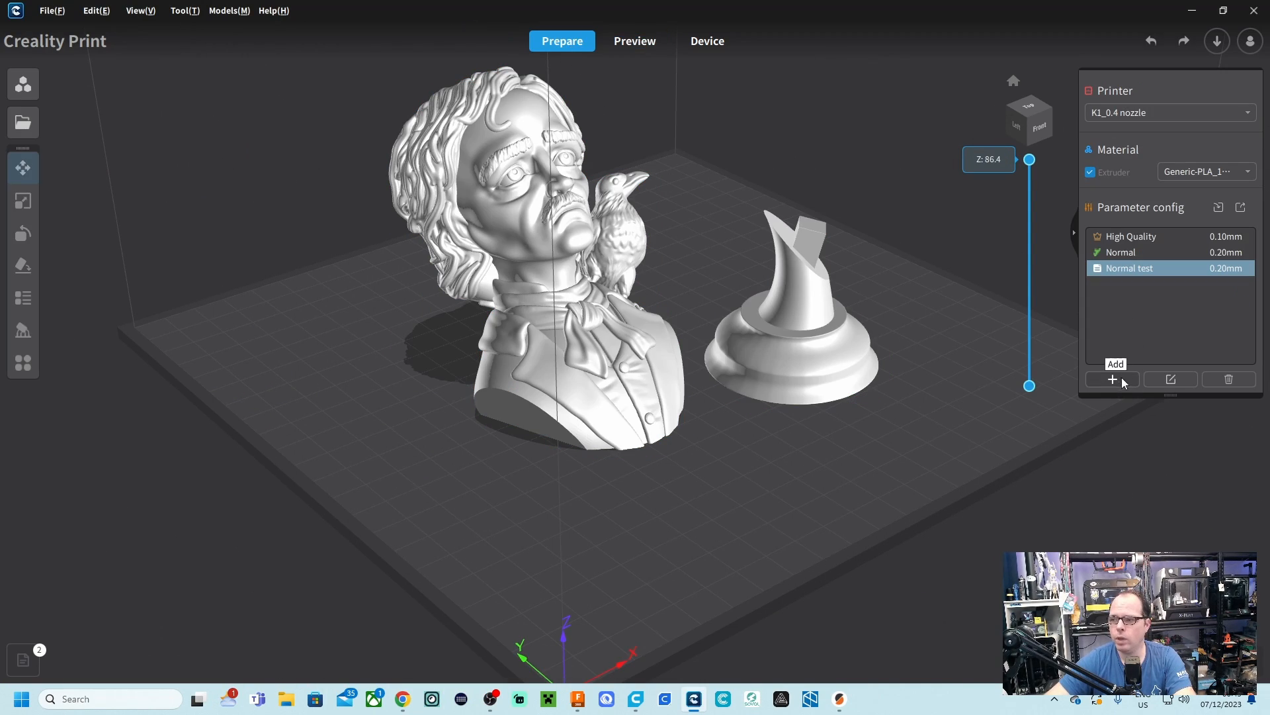
mouse_move(1125, 273)
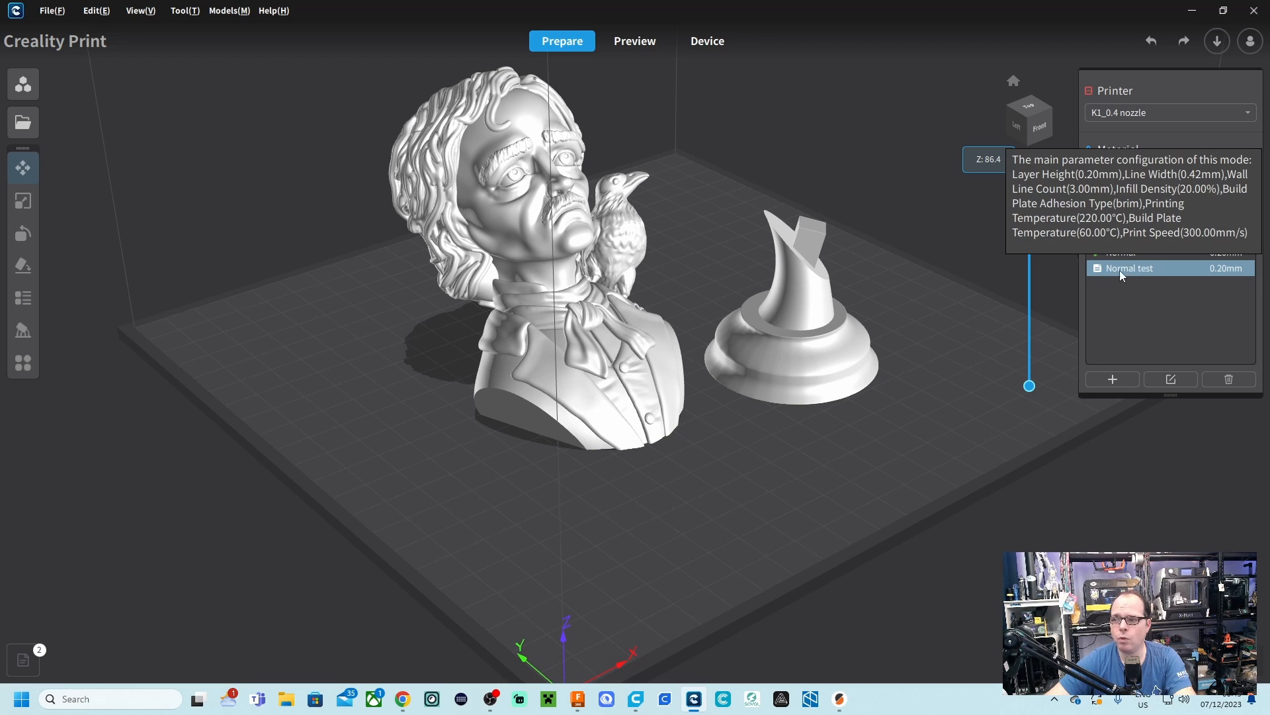
click(1171, 379)
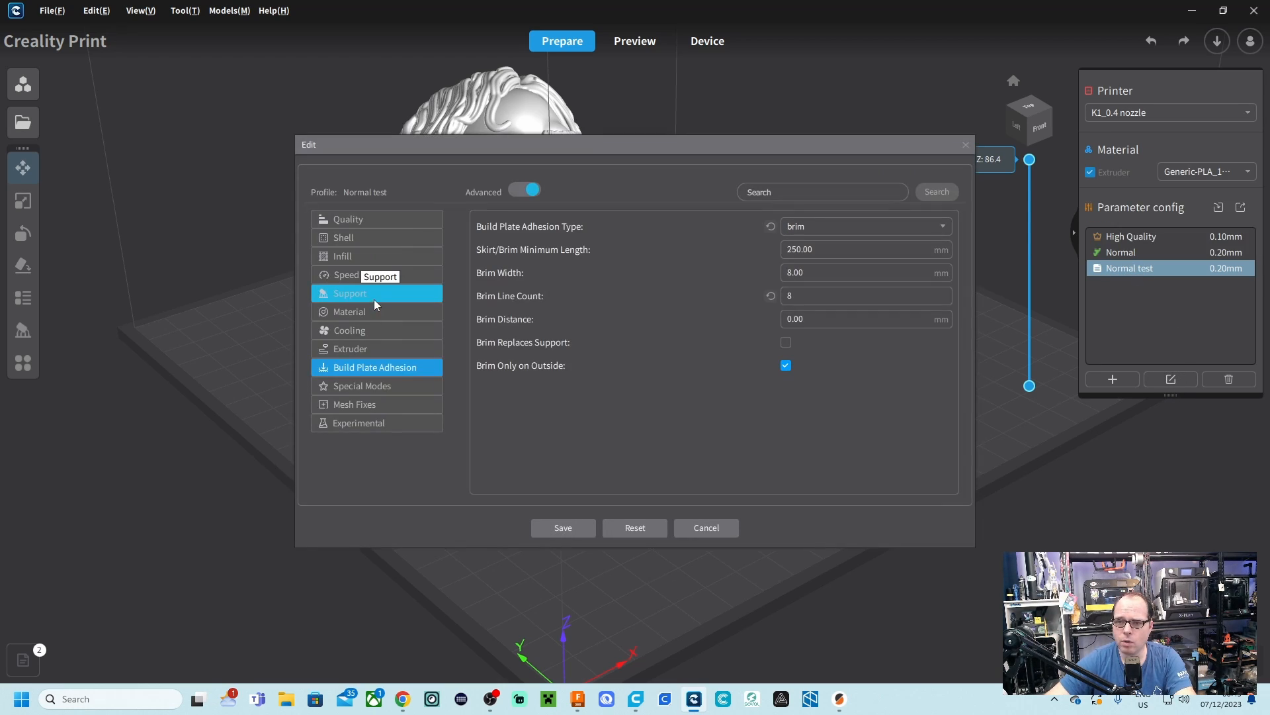
click(375, 293)
click(520, 191)
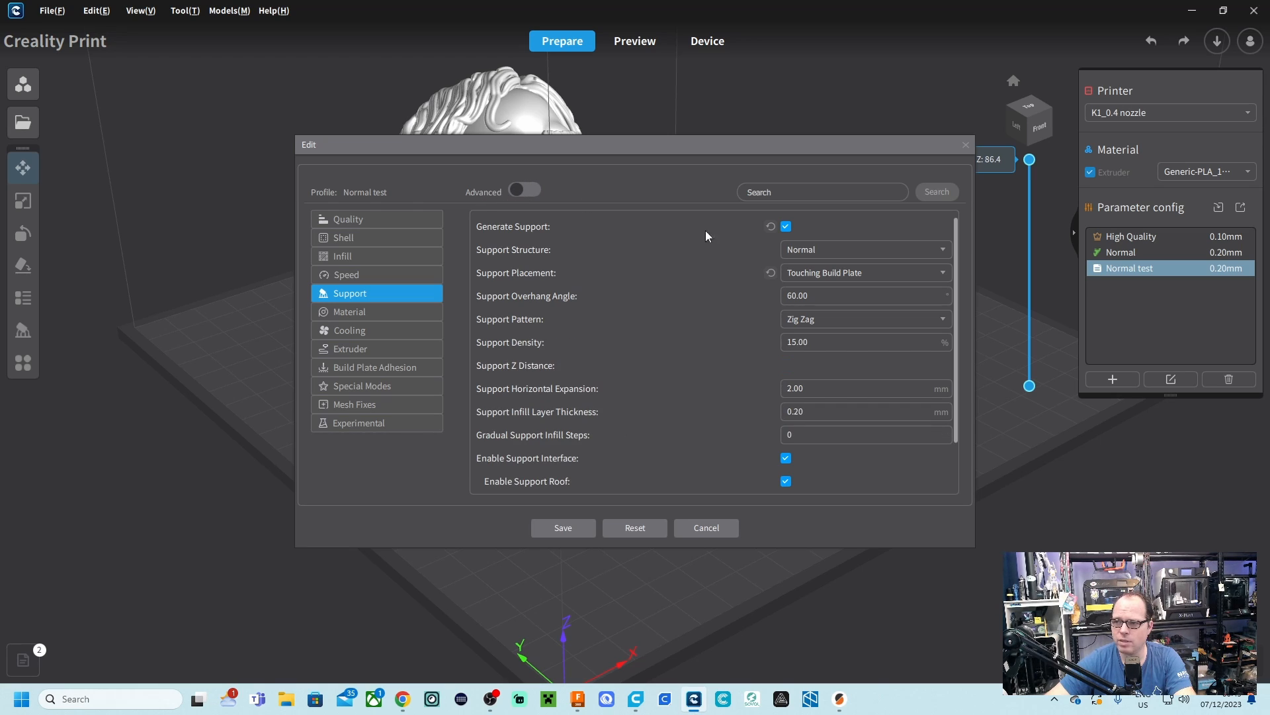
click(802, 273)
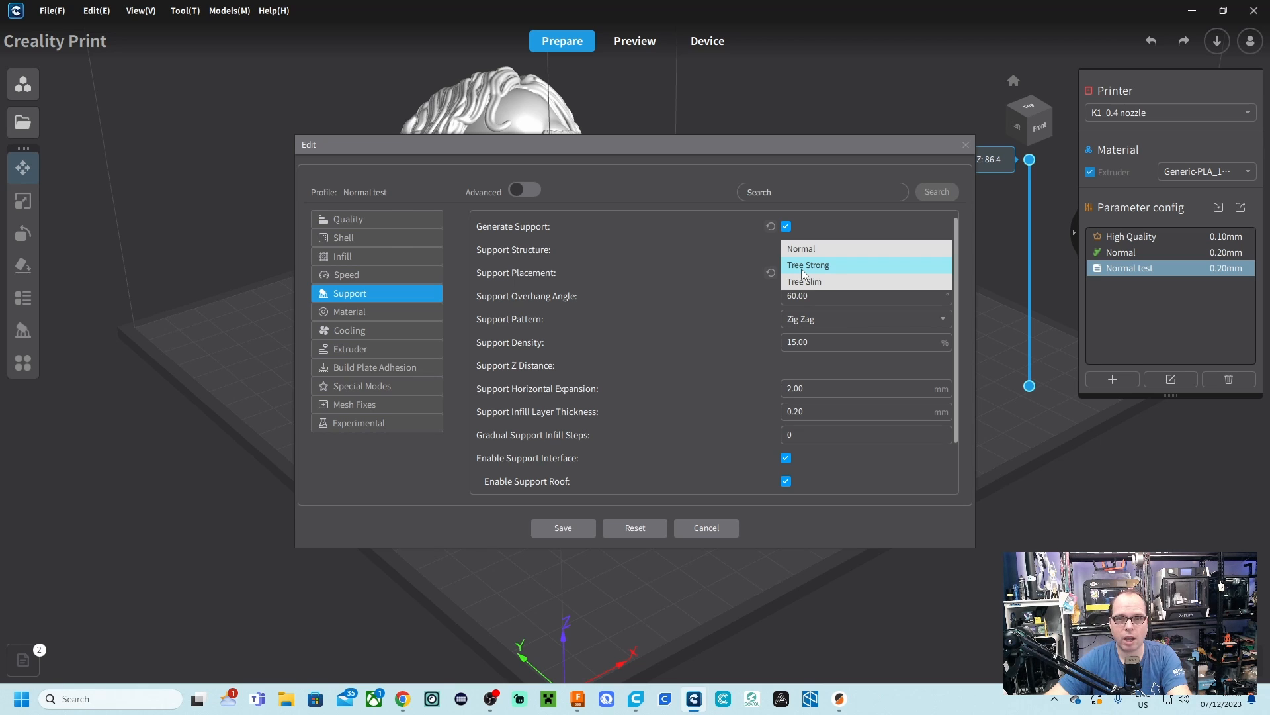
click(802, 267)
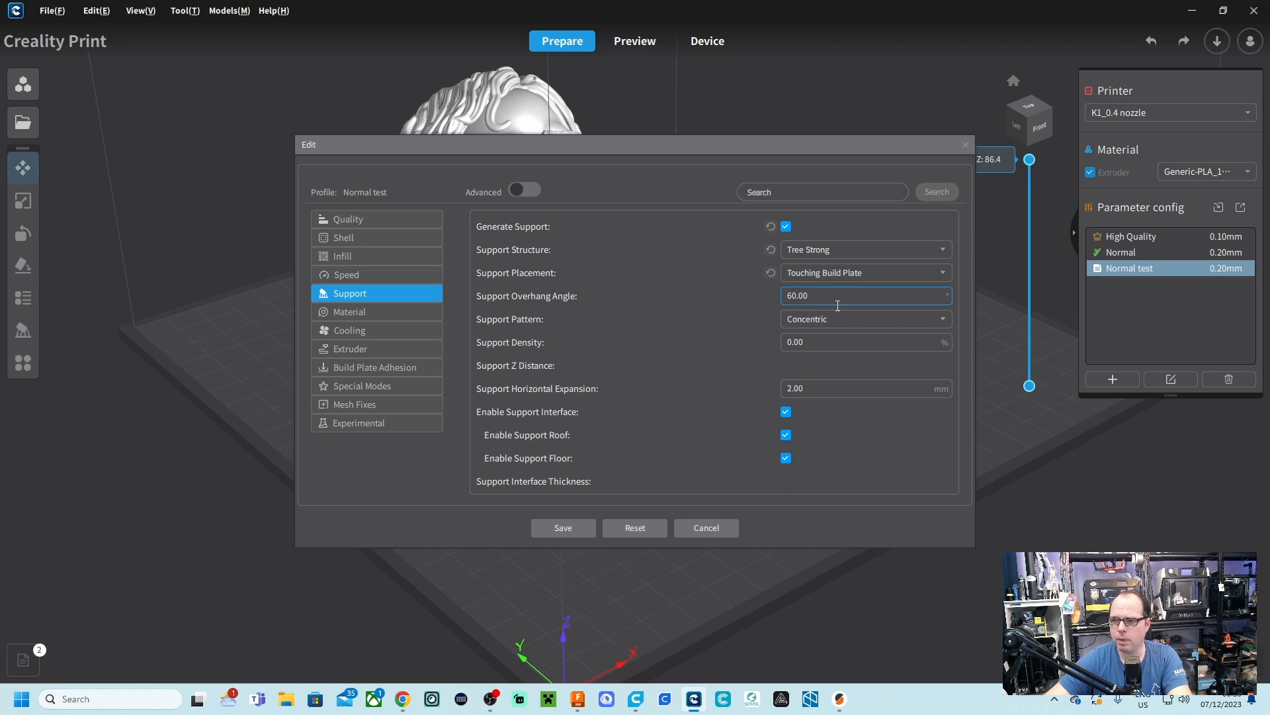
click(562, 528)
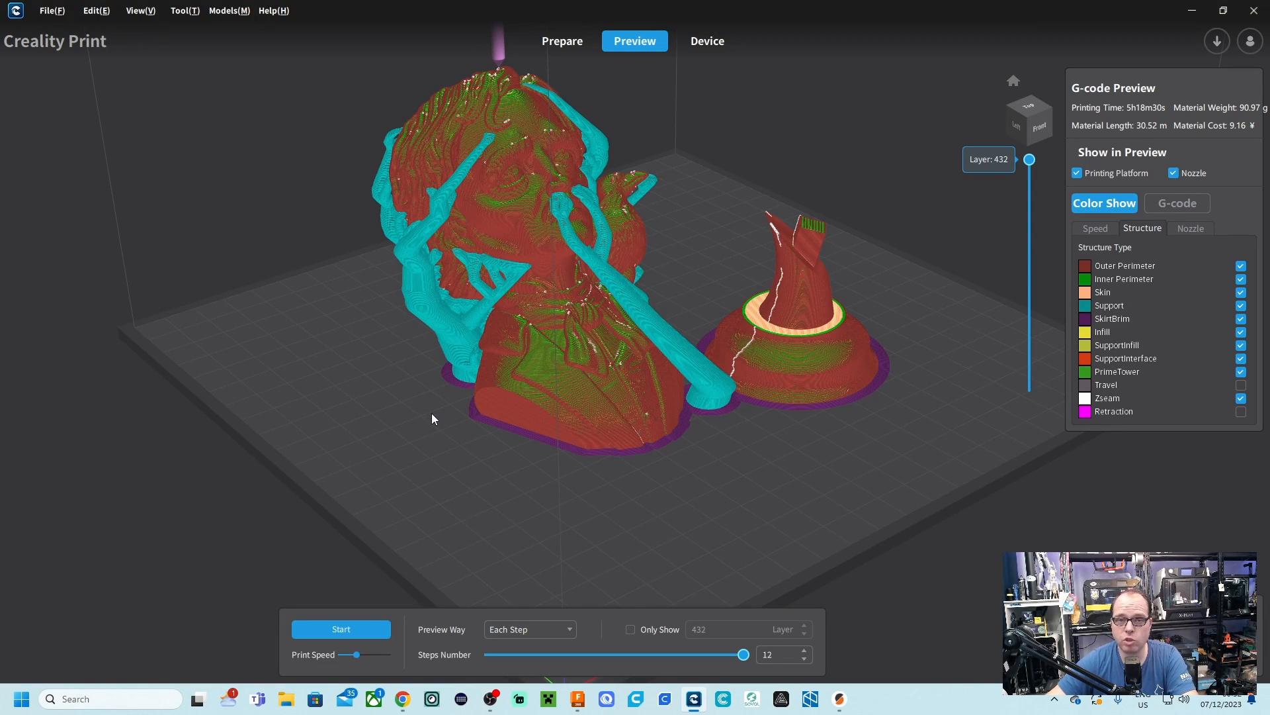
right_drag(432, 414, 335, 399)
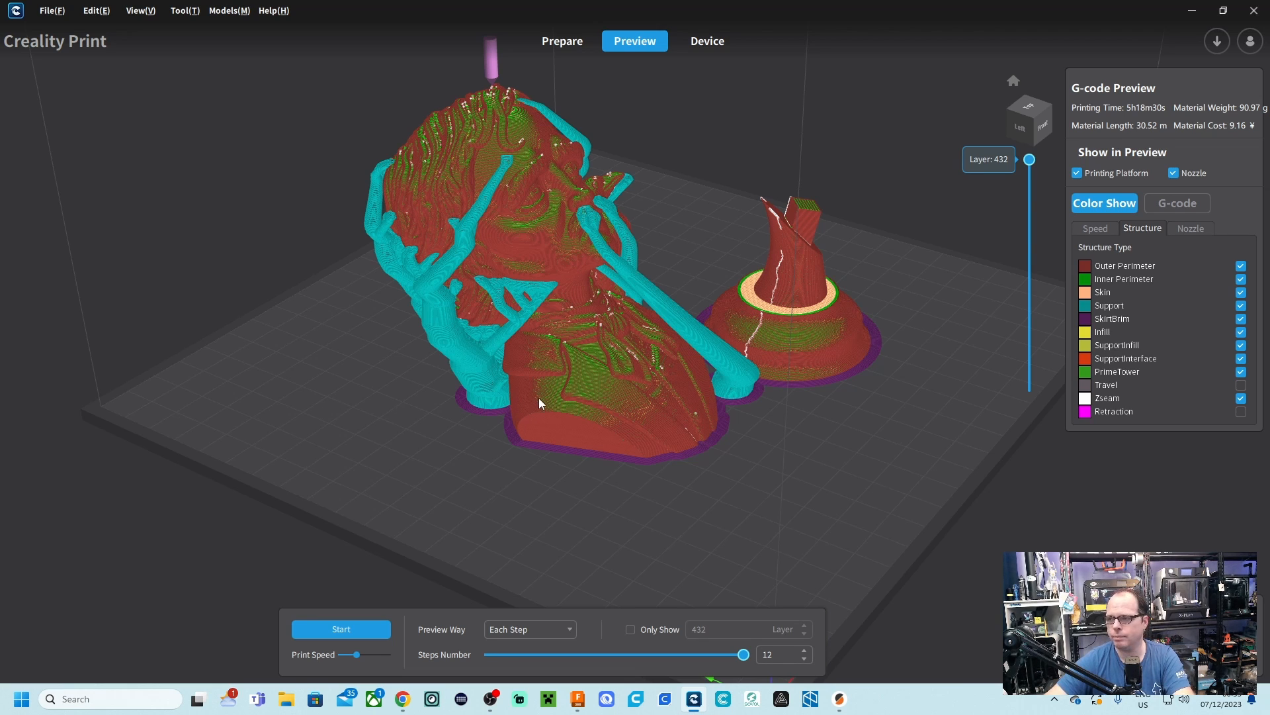
Step: Change the Normal test profile's support structure to Tree Slim, save it and slice both models again
click(561, 41)
click(1171, 379)
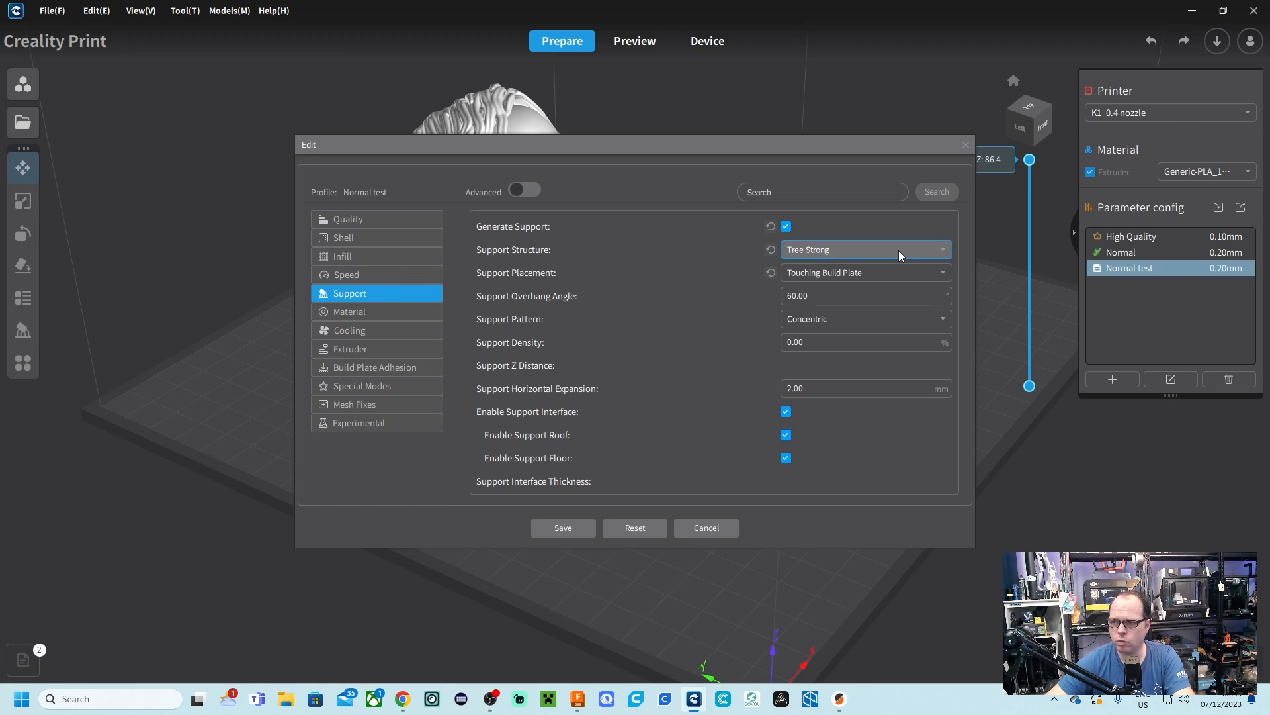
click(800, 255)
click(820, 275)
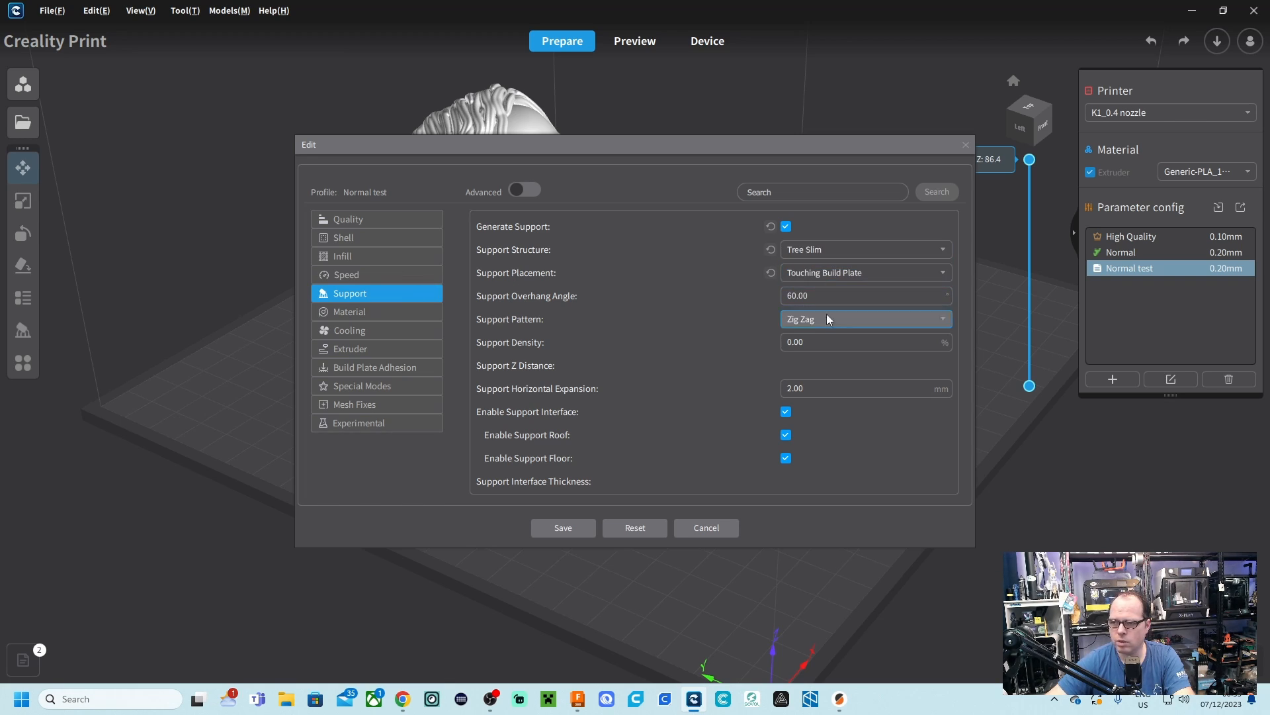
click(563, 528)
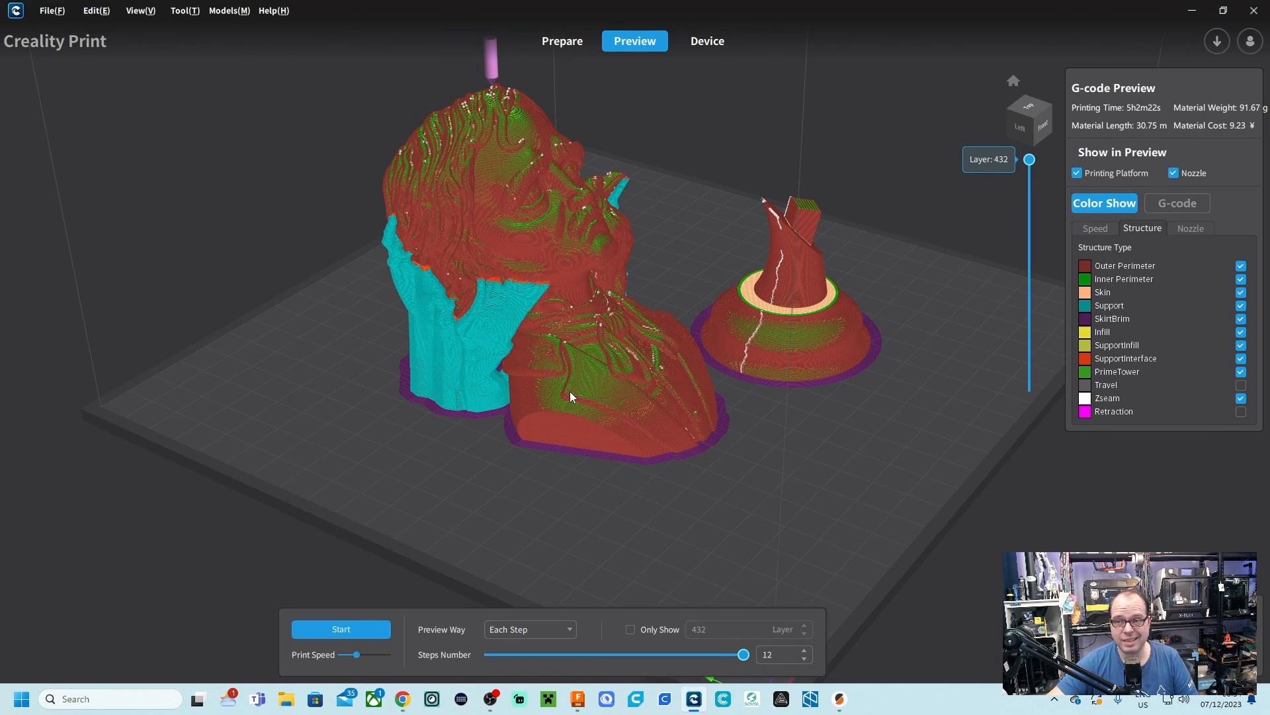
Step: Examine the sliced slim tree supports around the bust's head and bird, and the brim around the models
scroll(570, 391, up, 3)
scroll(349, 323, up, 1)
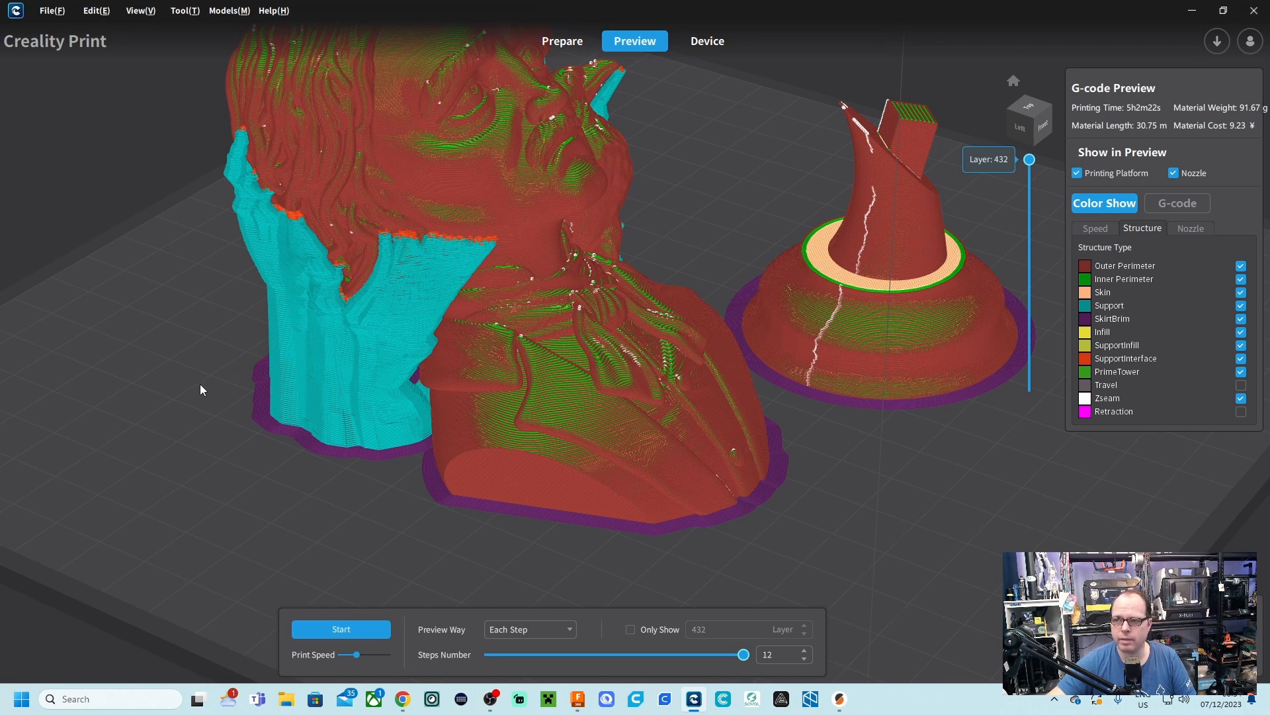
drag(200, 384, 673, 128)
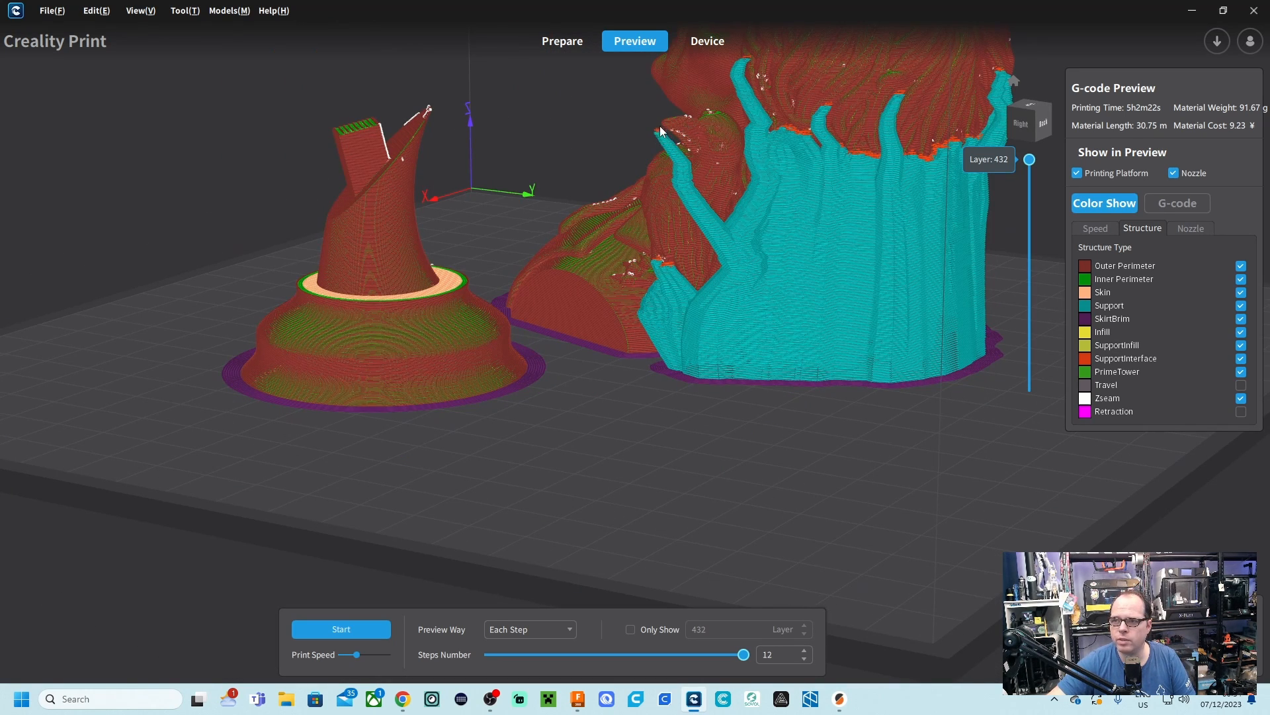
drag(708, 315, 1083, 420)
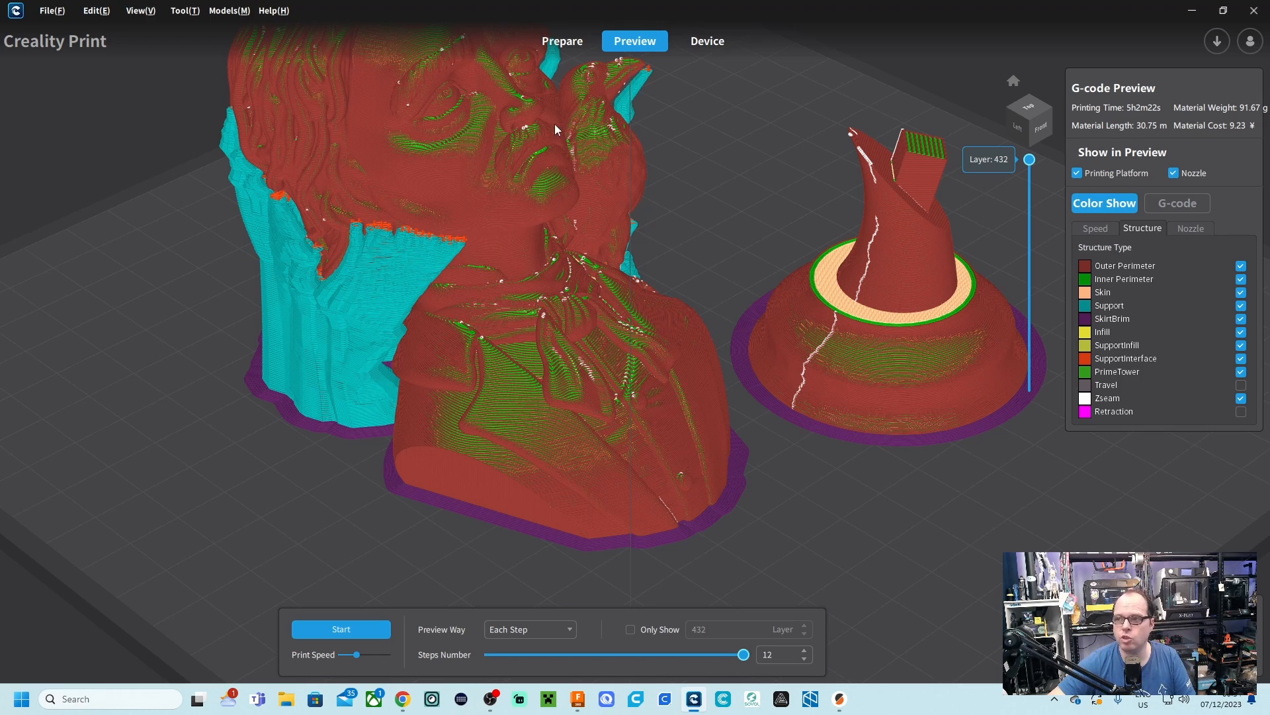
drag(759, 341, 829, 298)
scroll(847, 288, up, 3)
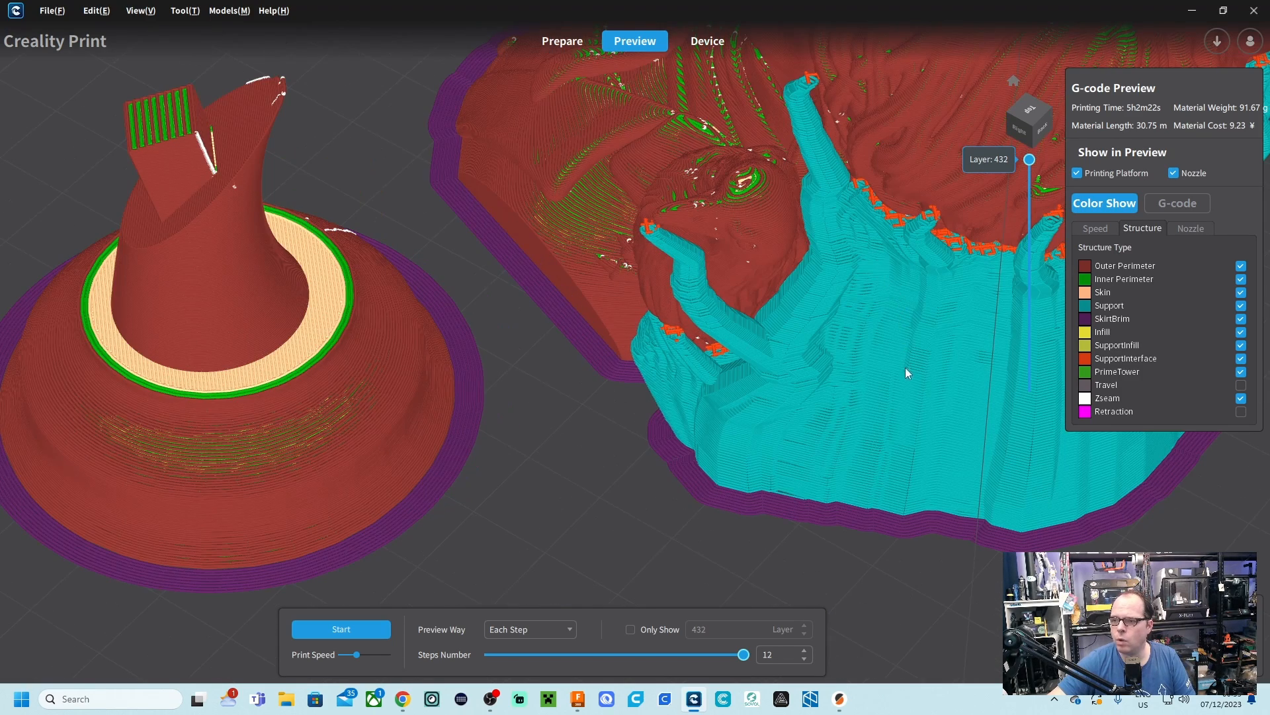
right_drag(955, 427, 592, 240)
scroll(495, 187, up, 2)
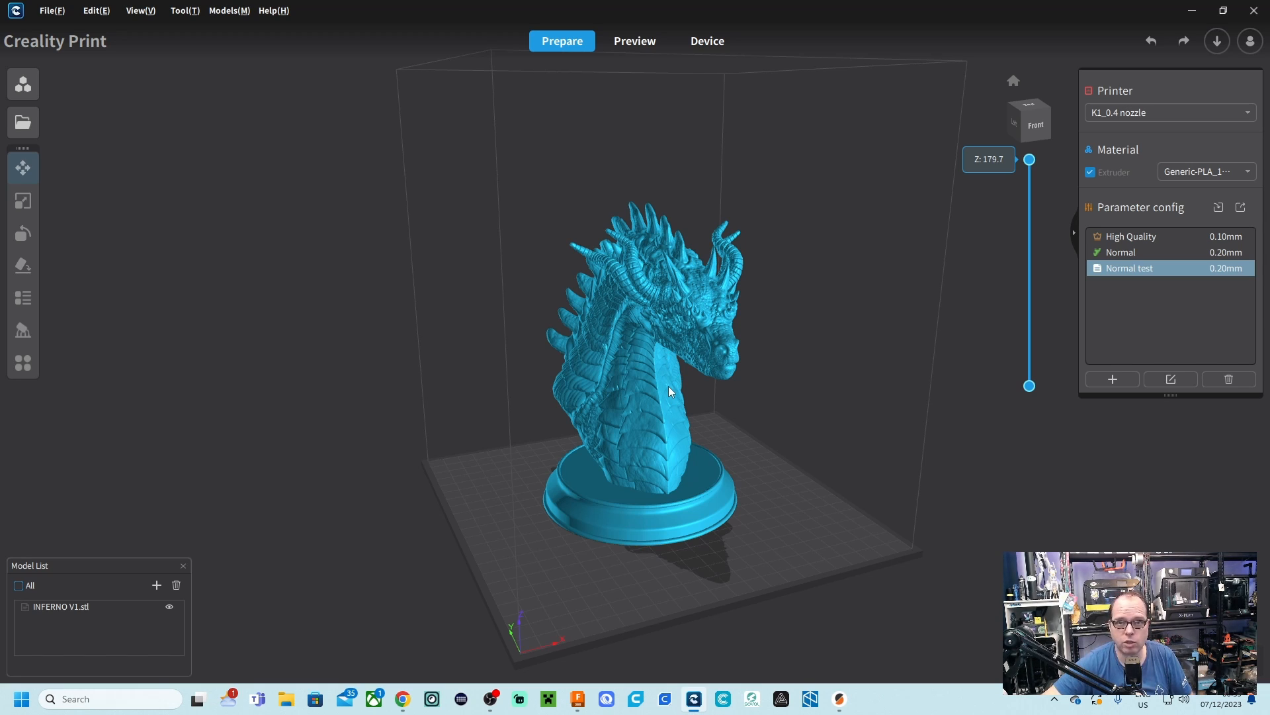
Step: Turn off support generation in the Normal test profile and save it for the INFERNO V1 dragon model
click(1170, 380)
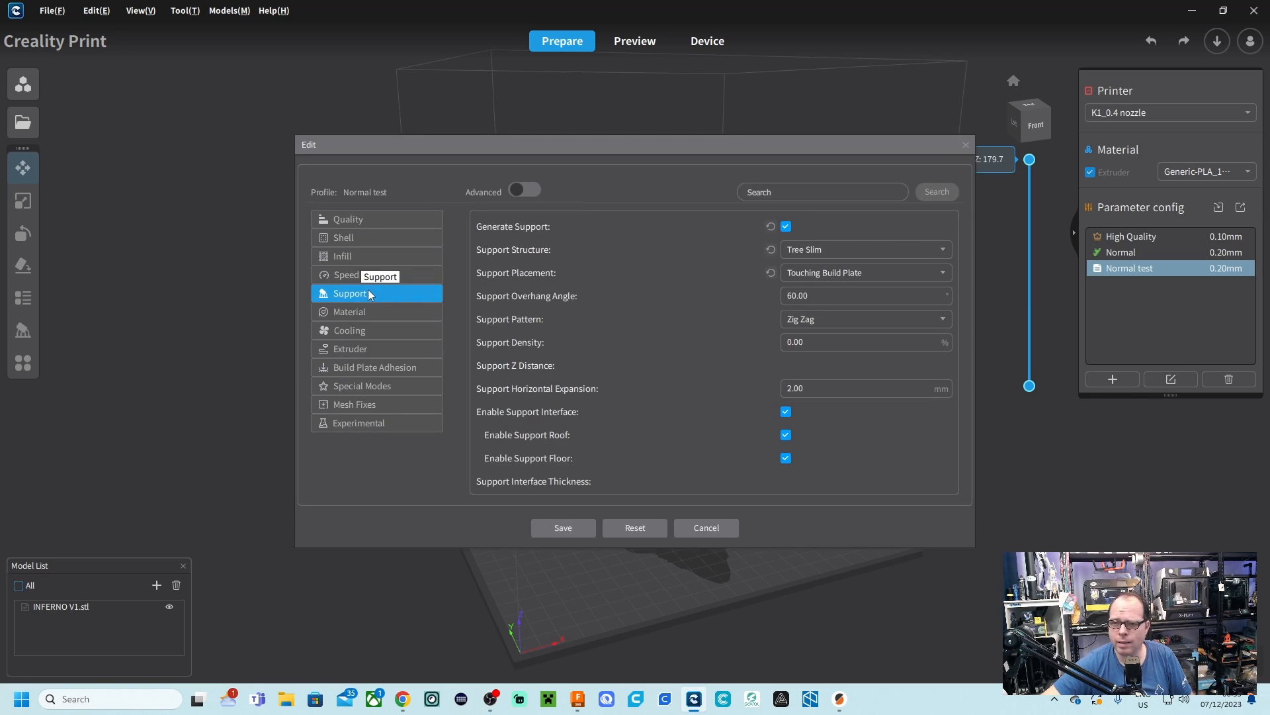
click(786, 227)
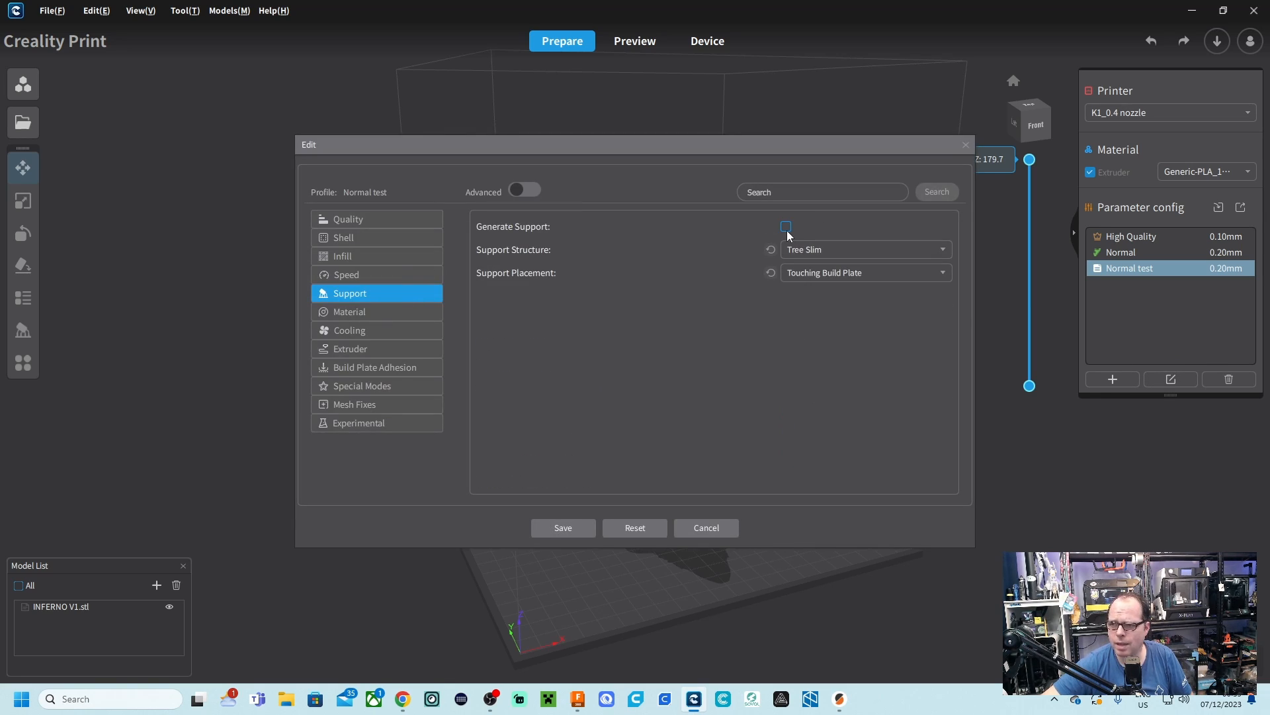
click(572, 528)
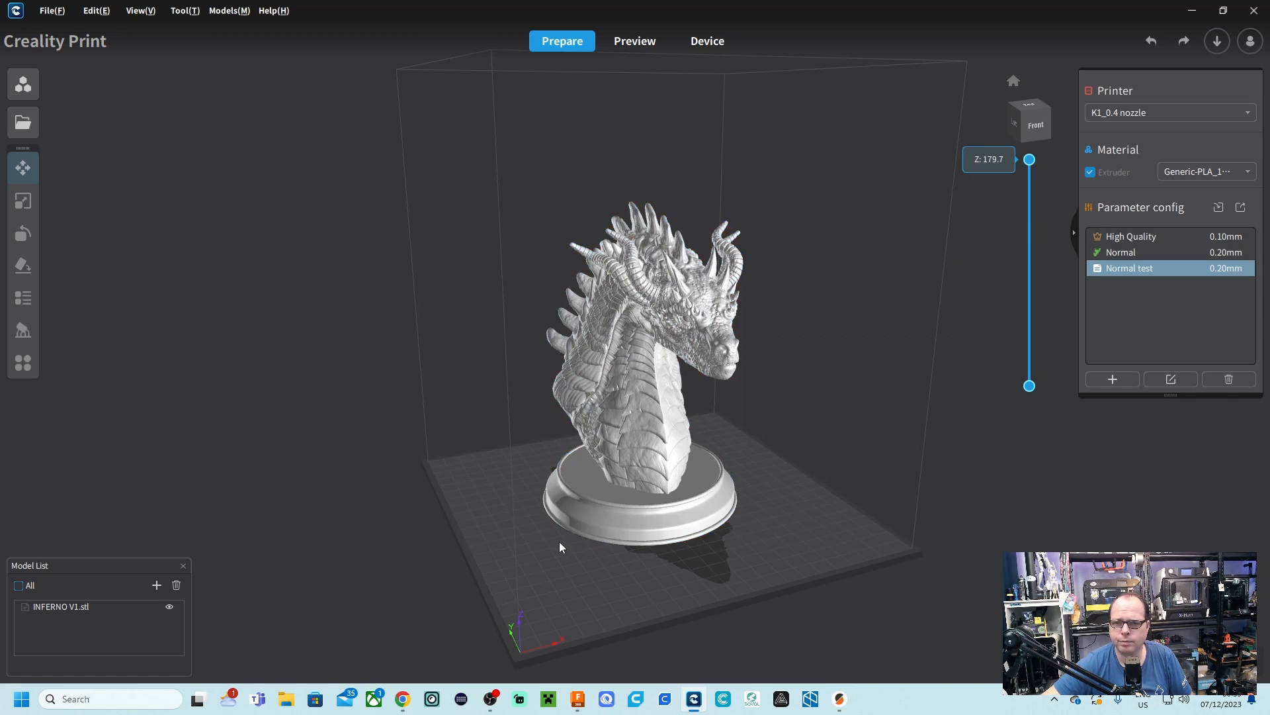
Step: Select the INFERNO V1 dragon and manually add custom support columns beneath its throat and lower jaw
click(608, 371)
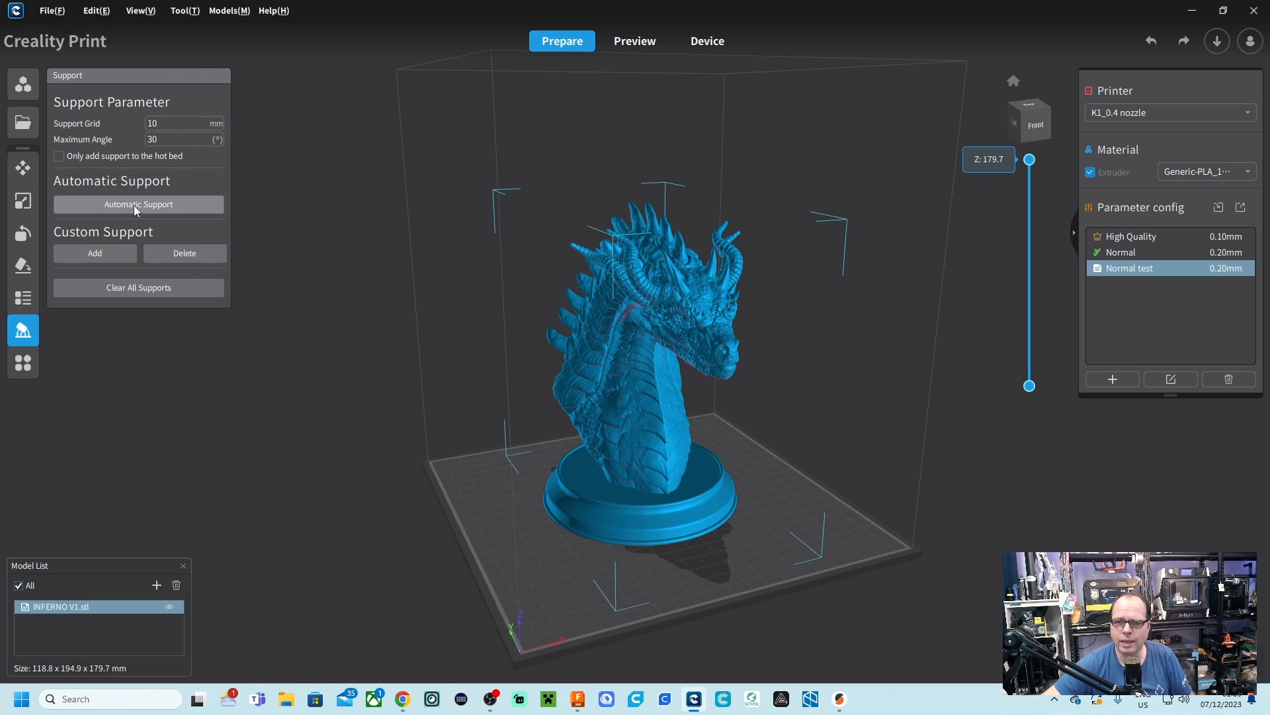
click(92, 255)
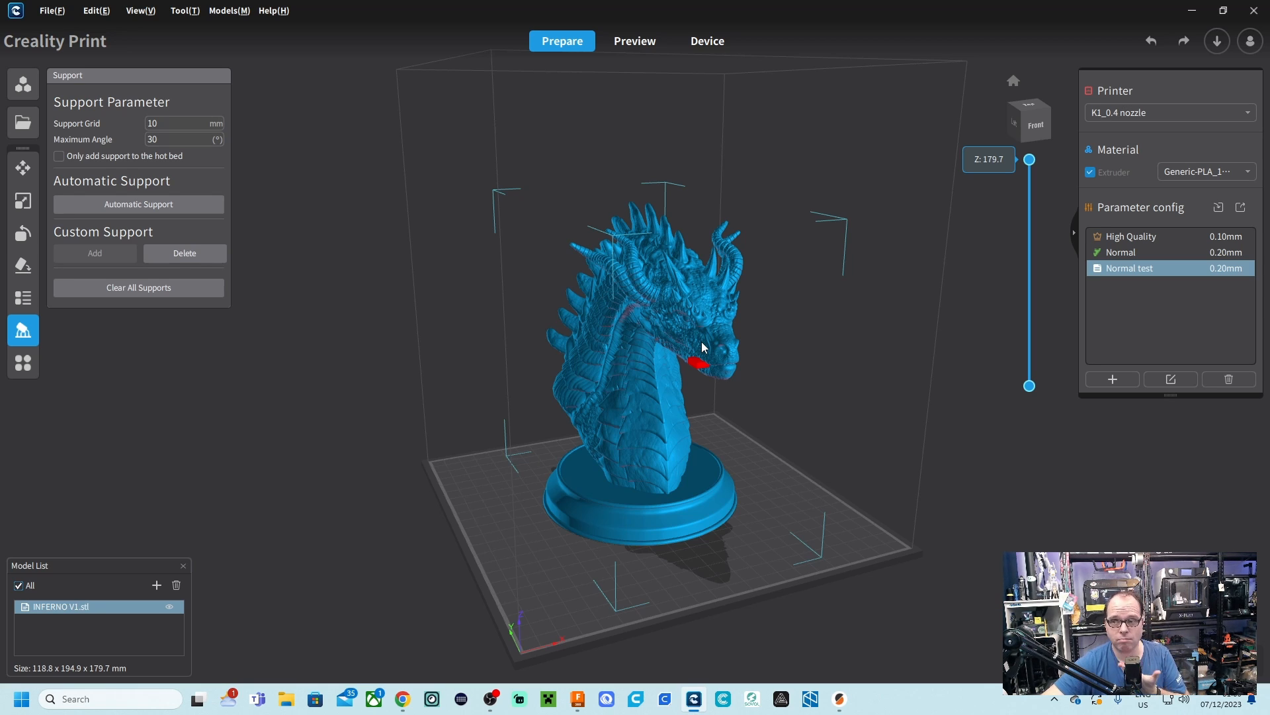
right_drag(836, 378, 756, 259)
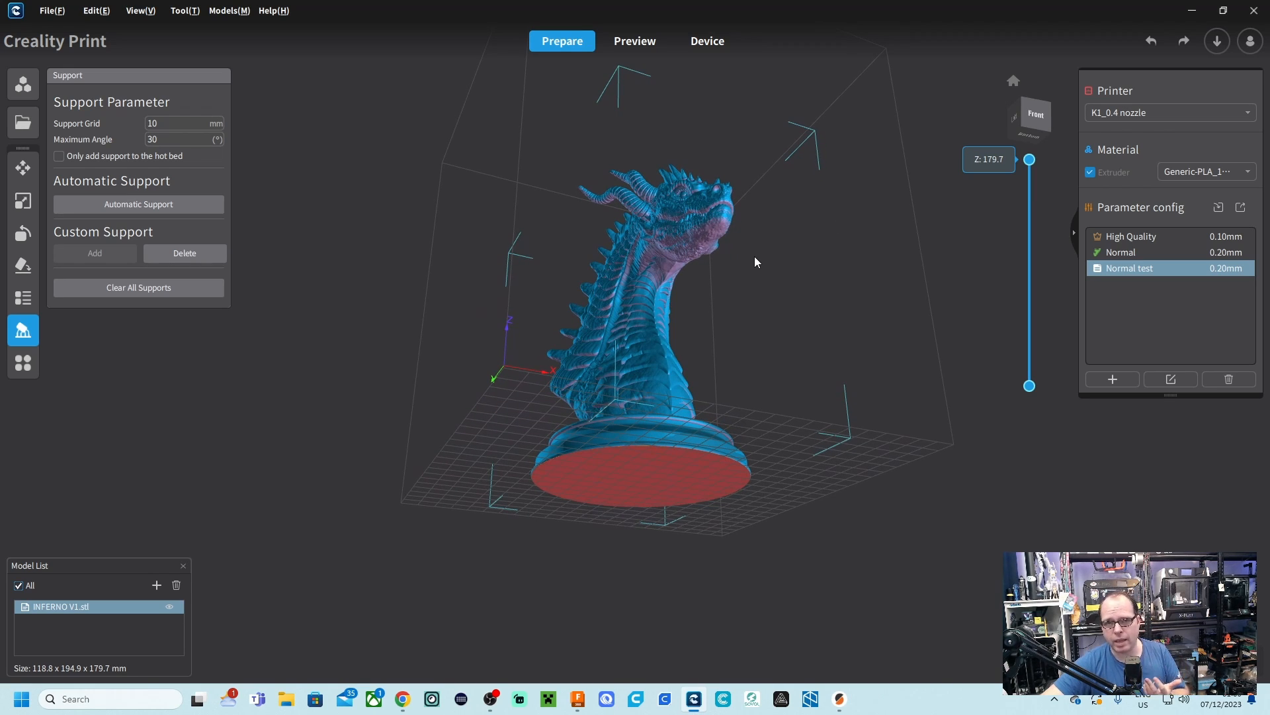
scroll(692, 258, up, 2)
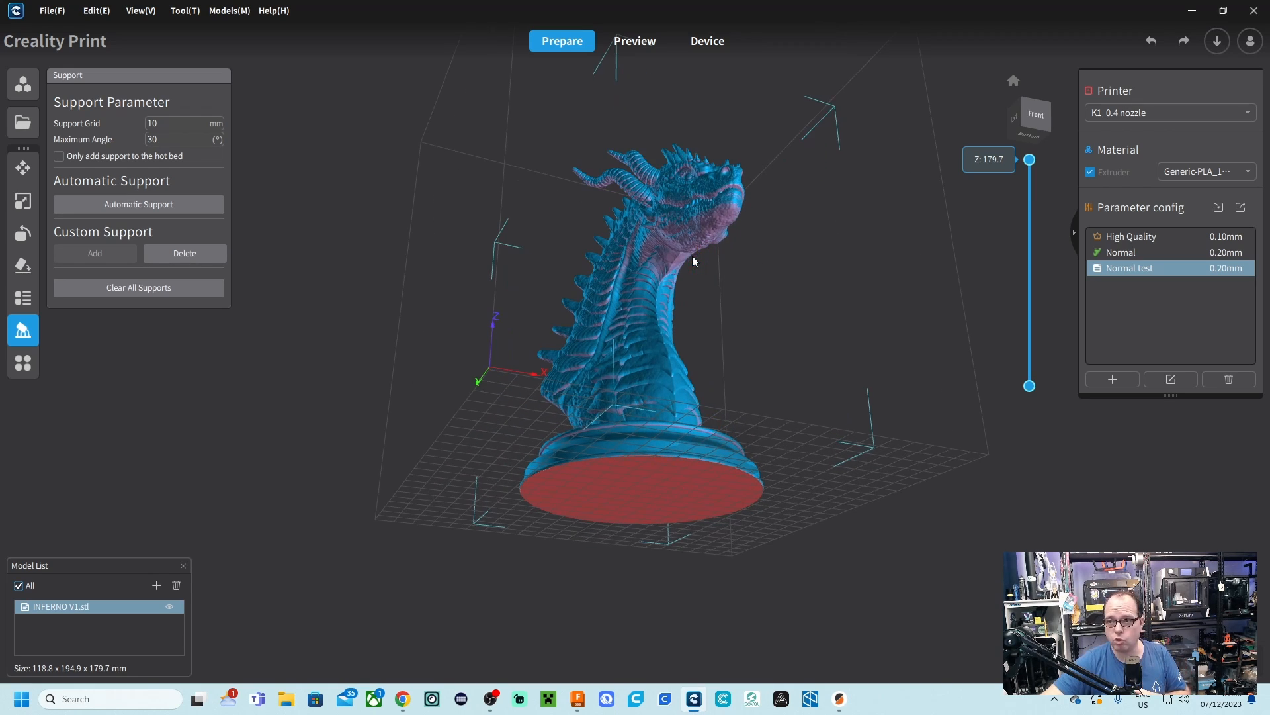
scroll(728, 249, up, 2)
scroll(746, 265, up, 5)
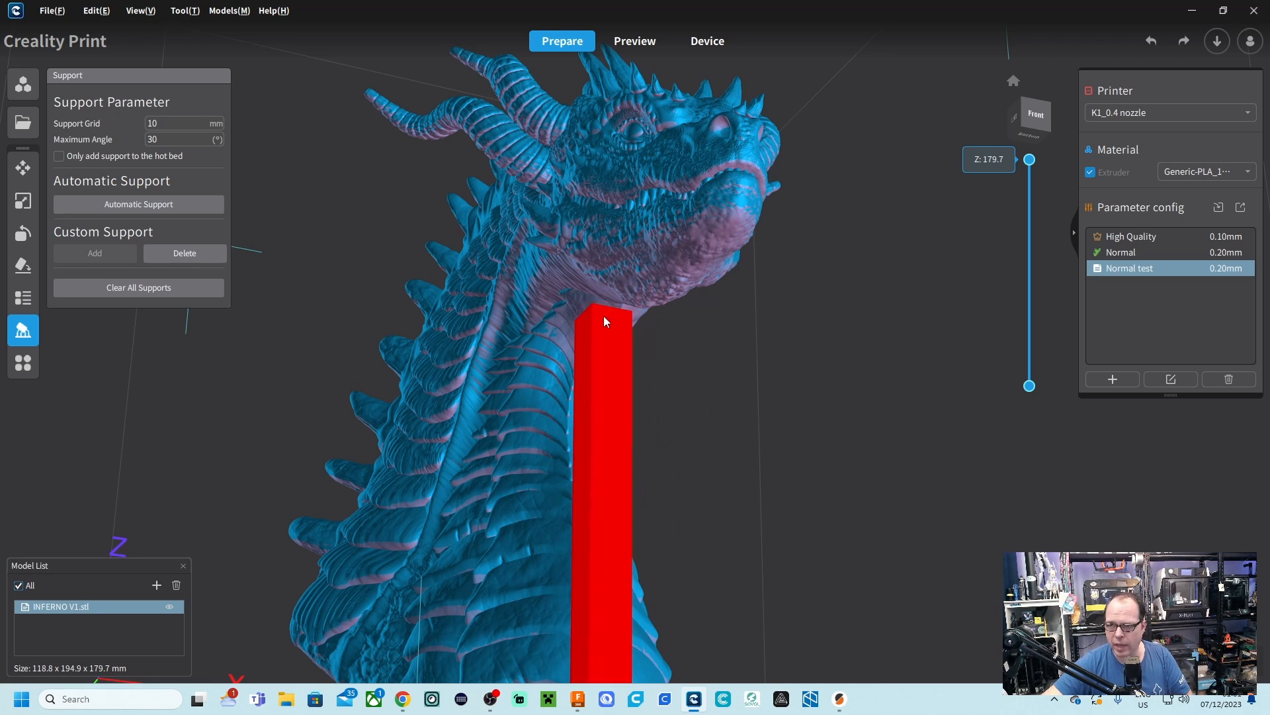
click(601, 321)
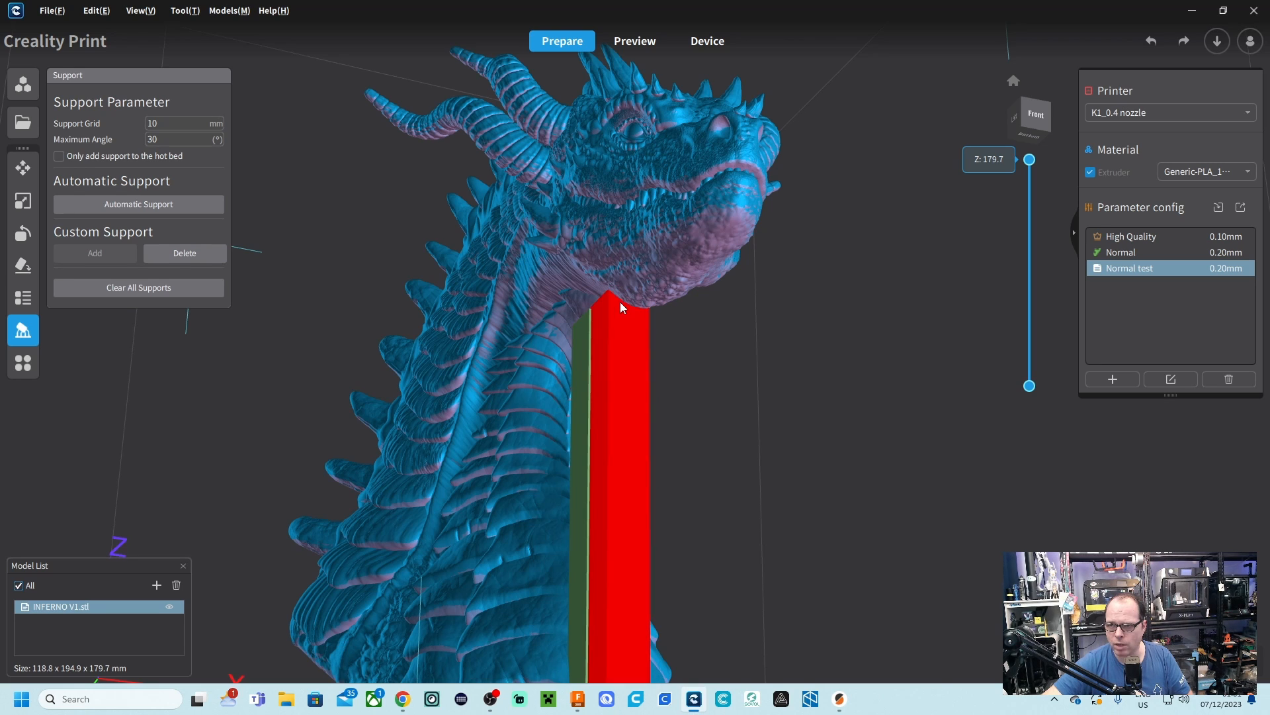
click(620, 301)
click(641, 292)
Step: Fill the remaining gaps beneath the dragon's jaw with more custom supports, slice the model and check the supports in the layer preview
right_drag(669, 281, 448, 326)
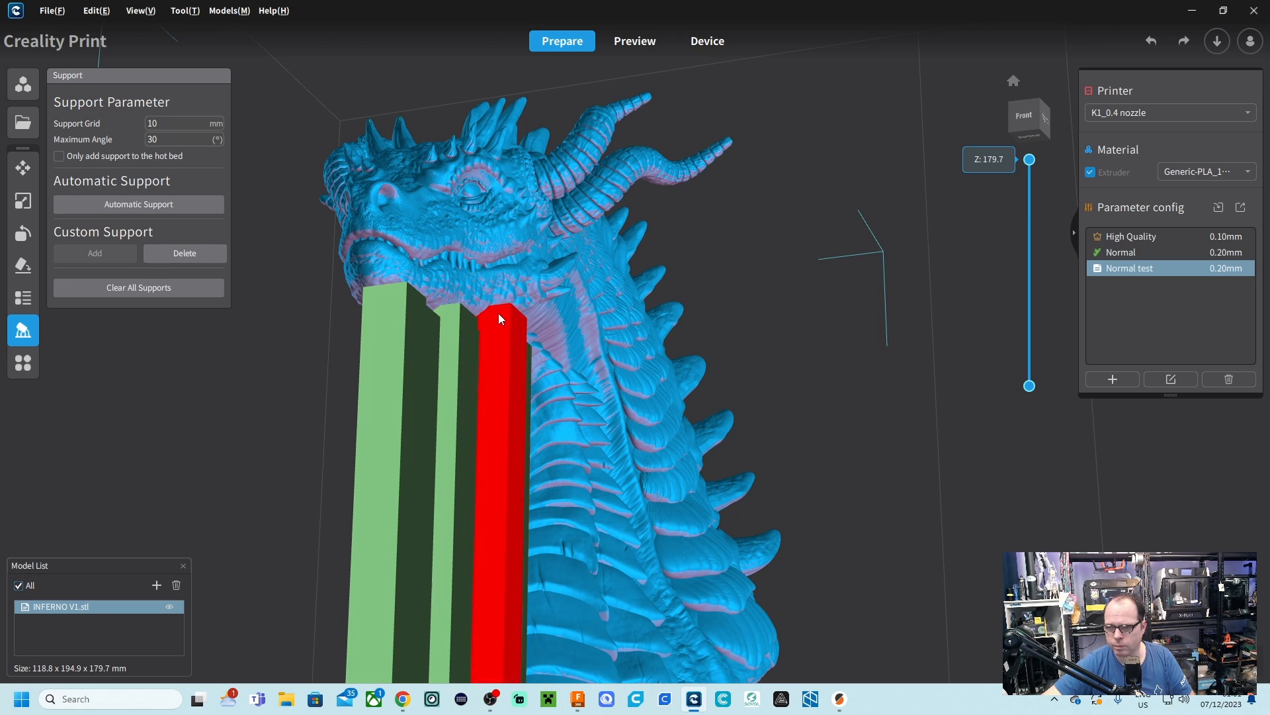
click(498, 314)
right_drag(374, 339, 654, 264)
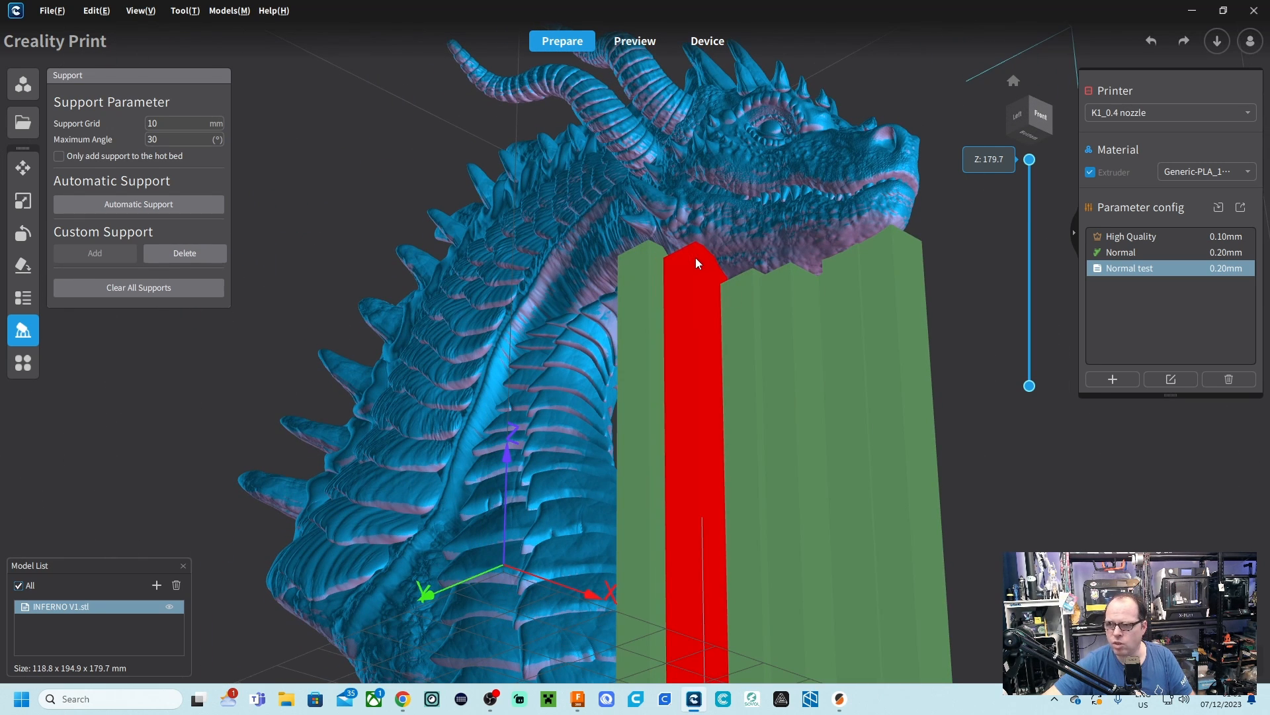
click(696, 258)
click(733, 252)
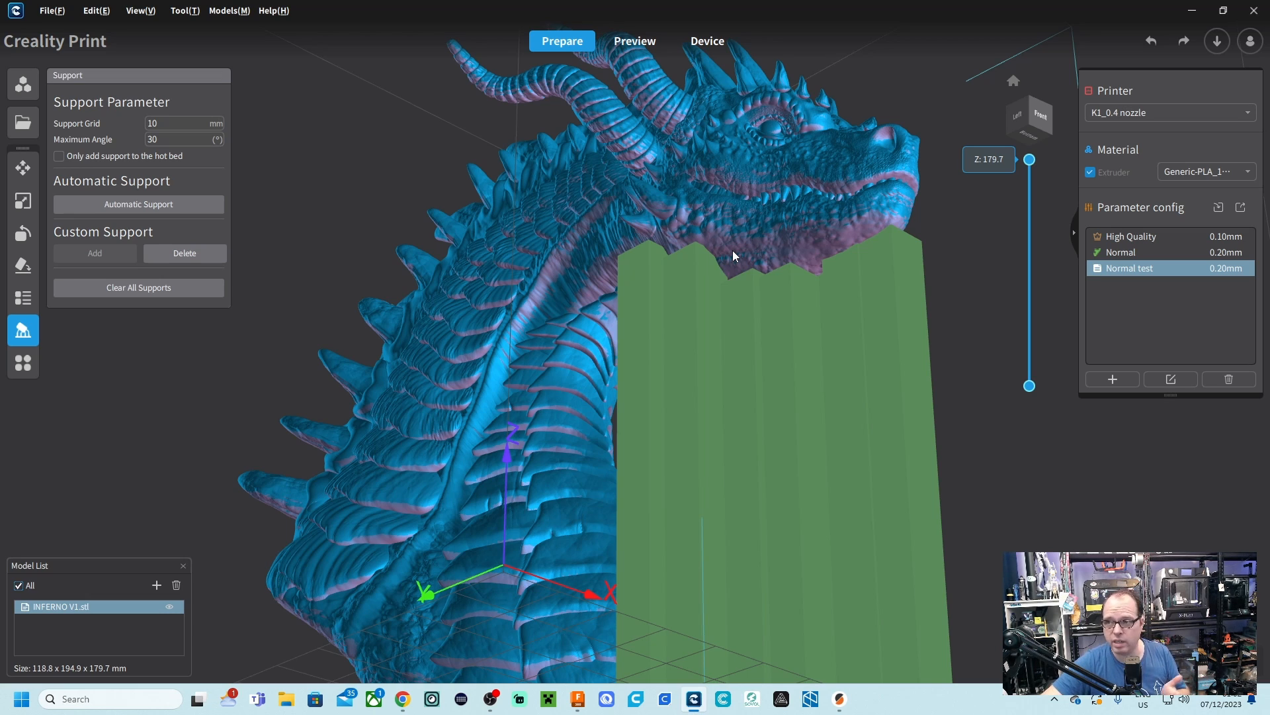
click(736, 240)
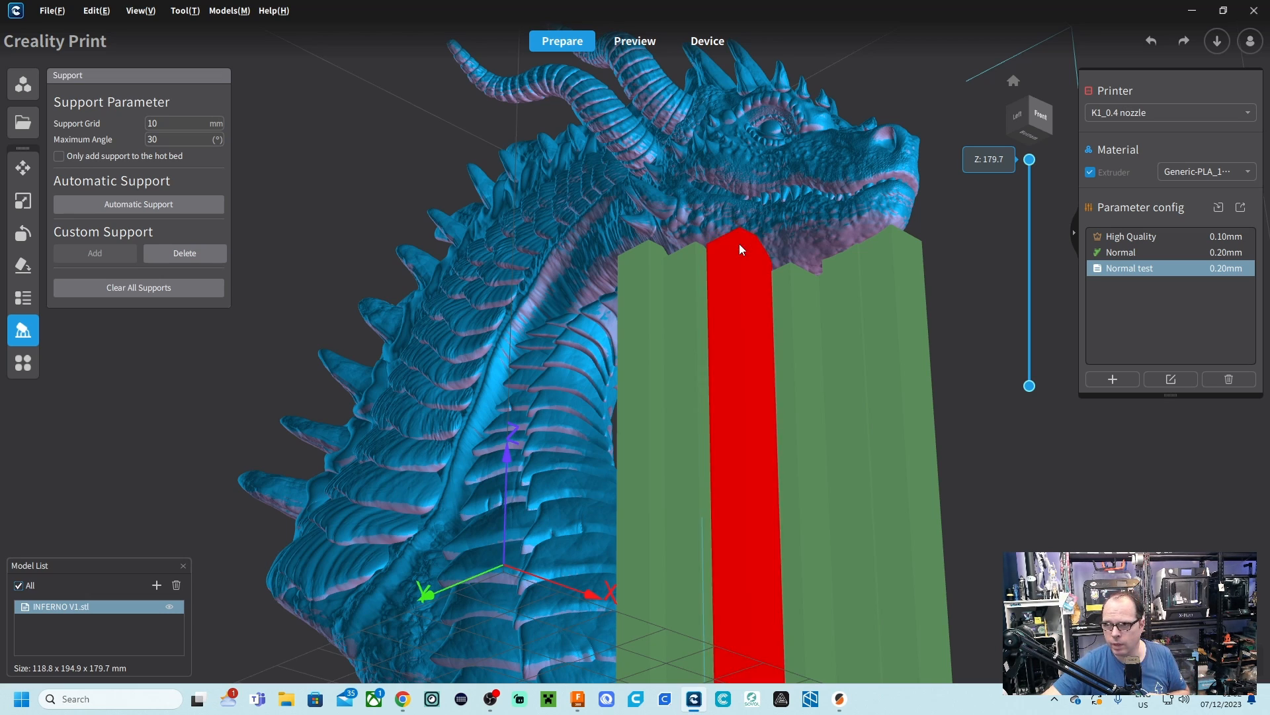
drag(740, 242, 862, 222)
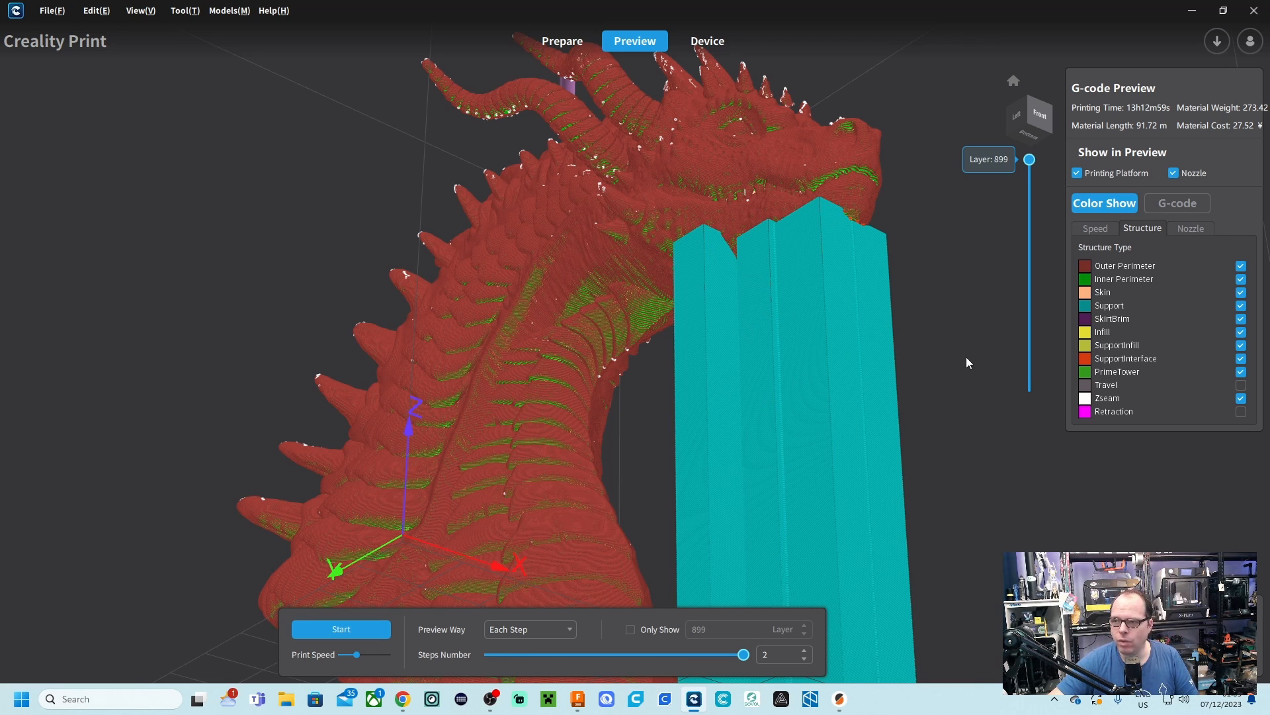
right_drag(951, 282, 930, 388)
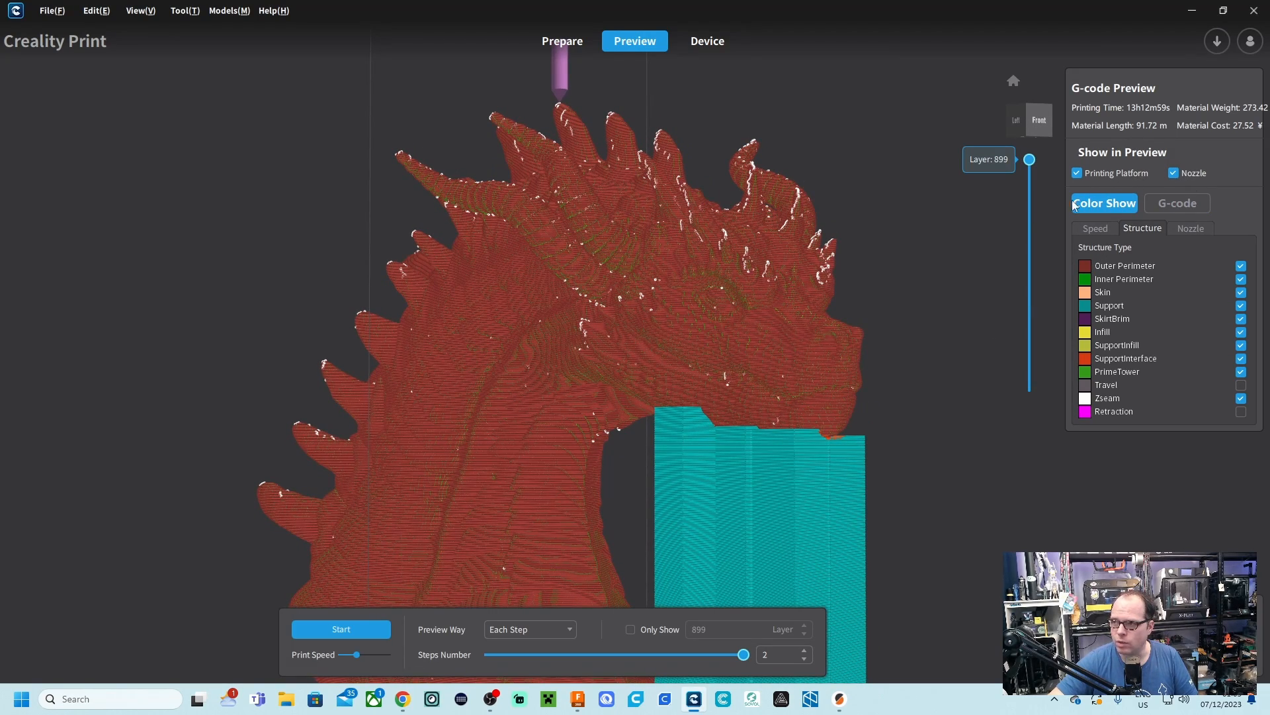
right_drag(907, 174, 885, 229)
drag(1030, 160, 1008, 184)
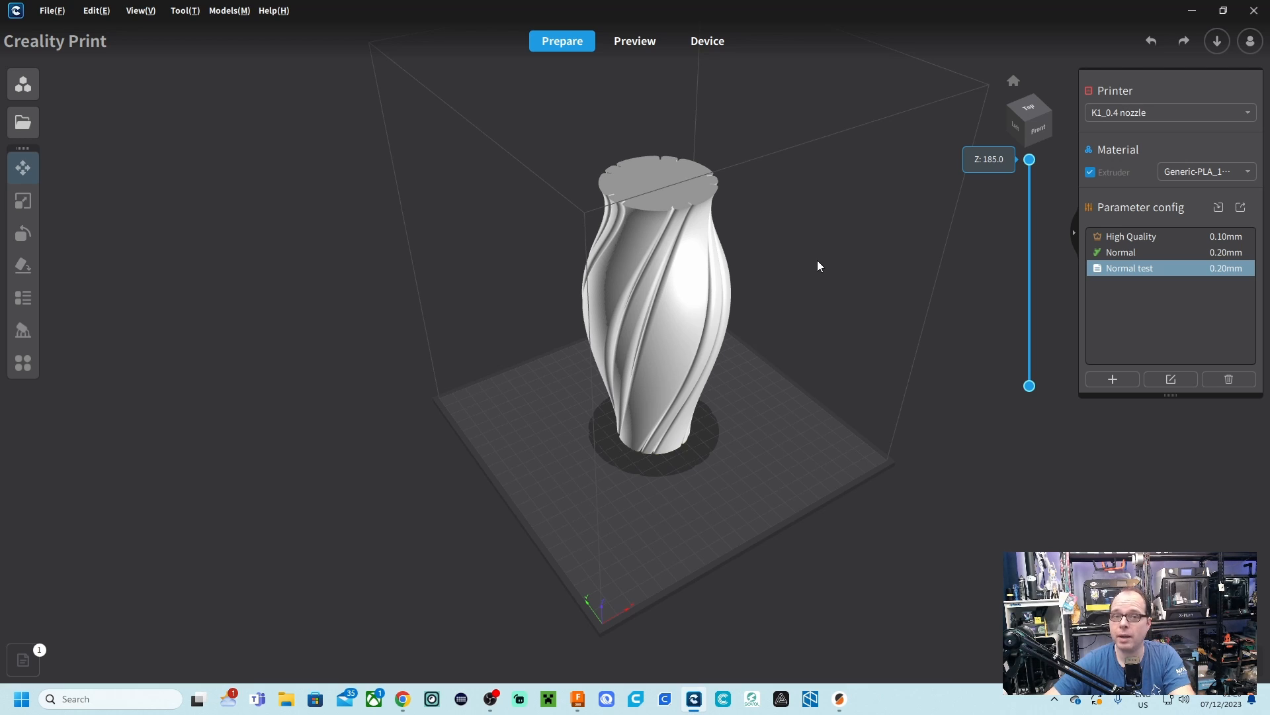
Step: Enable Spiralize Outer Contour in the Normal test profile, save it, slice the vase and inspect its single-walled rim
click(1169, 381)
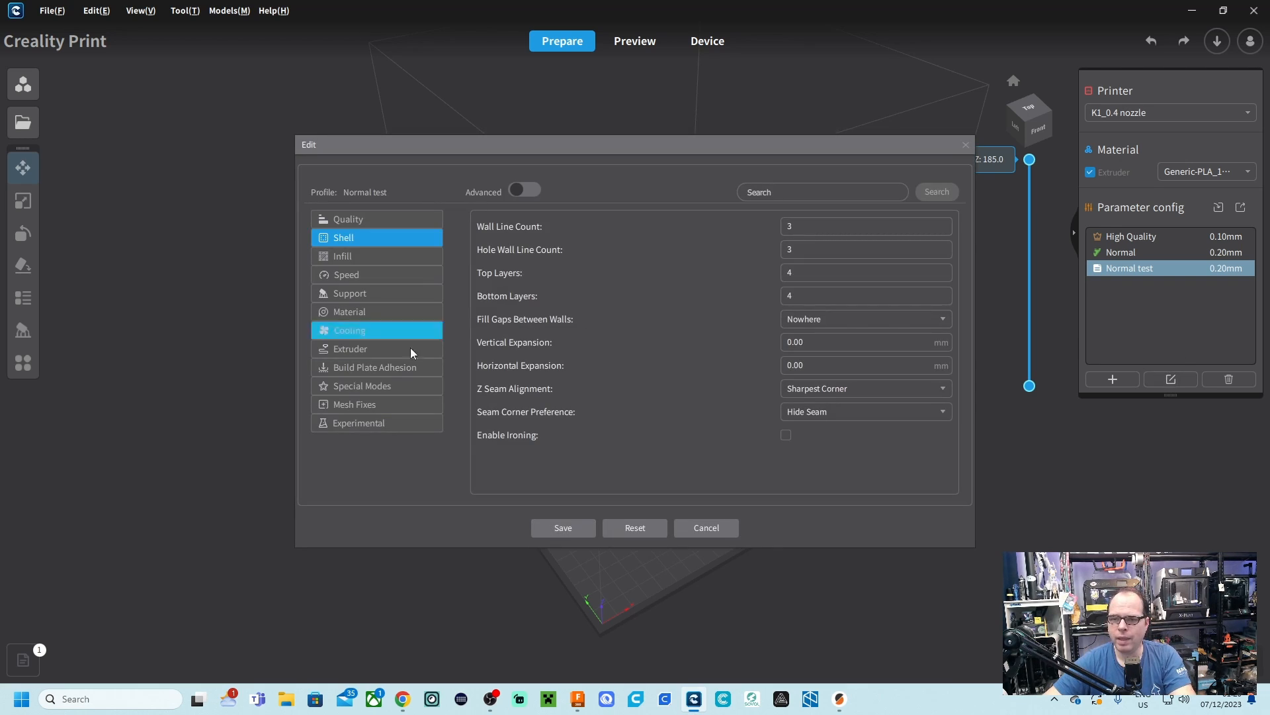
click(357, 387)
mouse_move(514, 279)
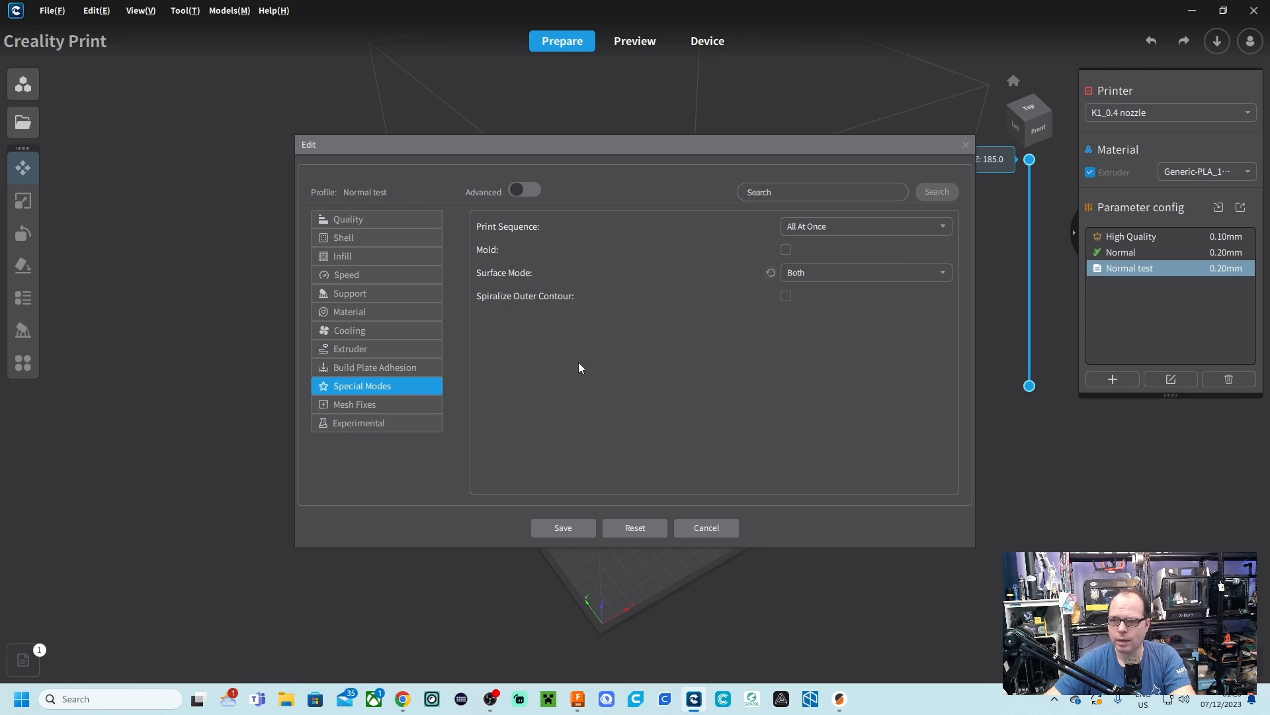
mouse_move(510, 303)
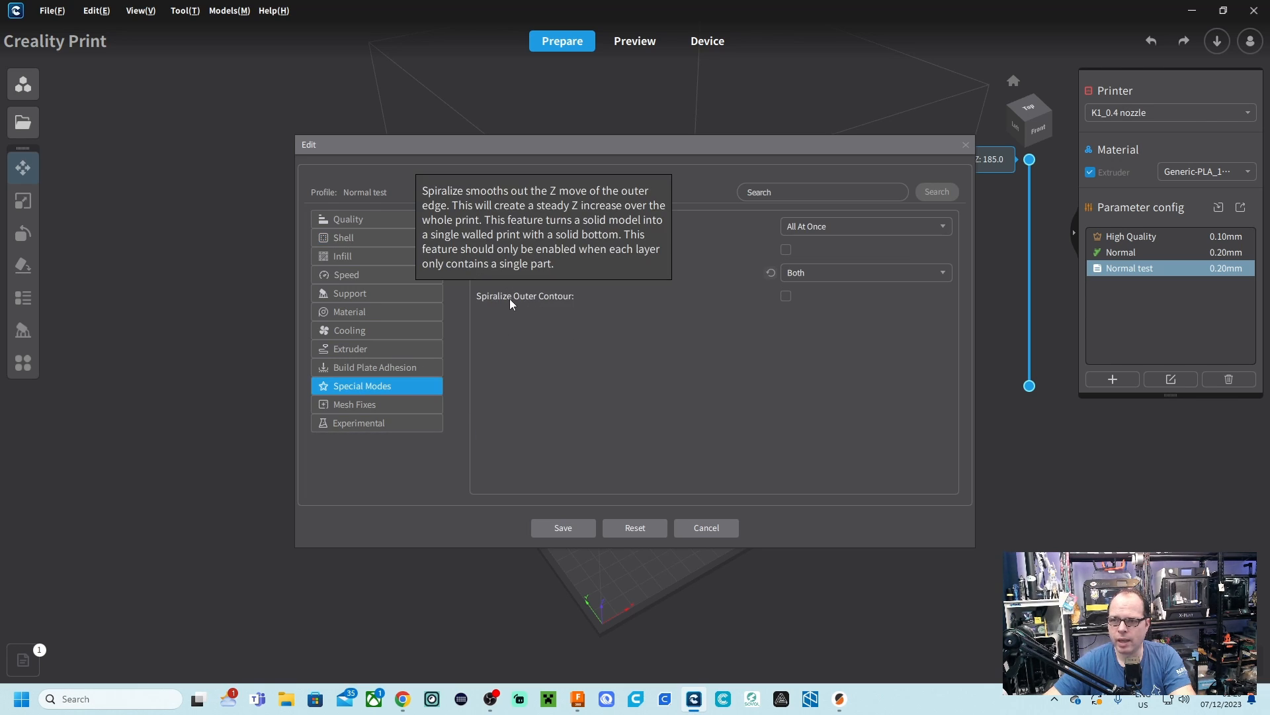
click(786, 297)
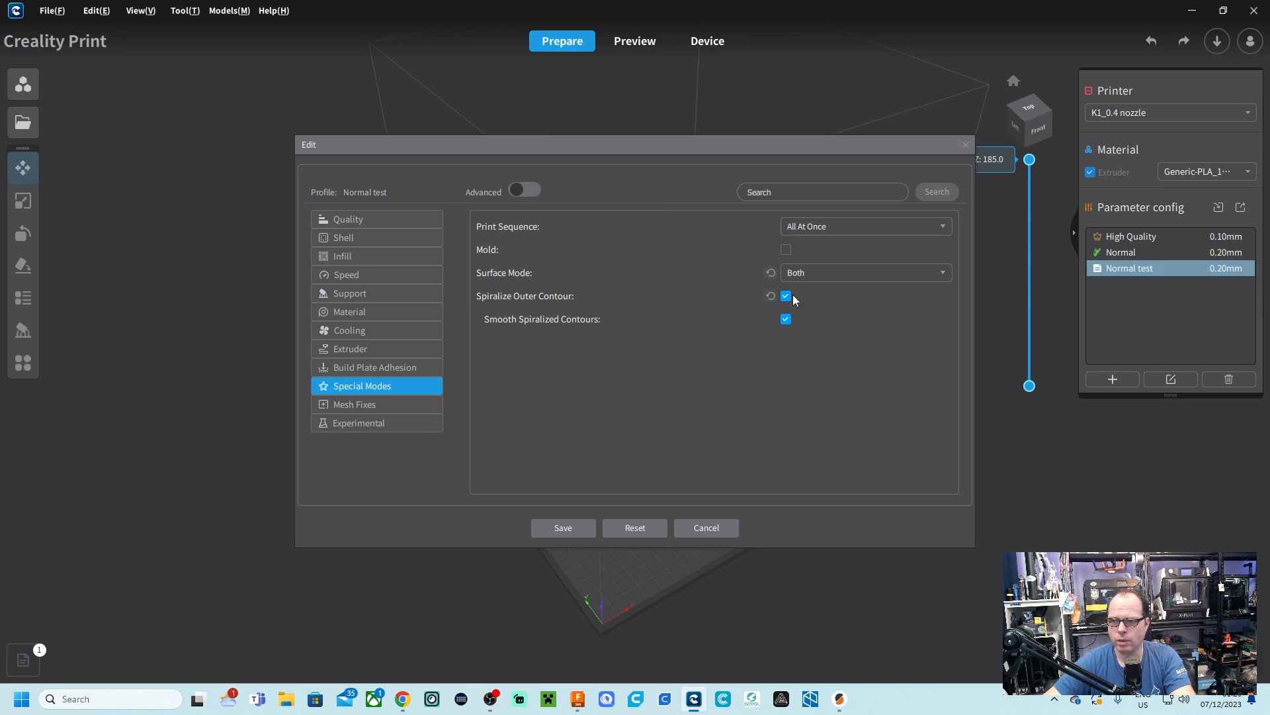
click(563, 529)
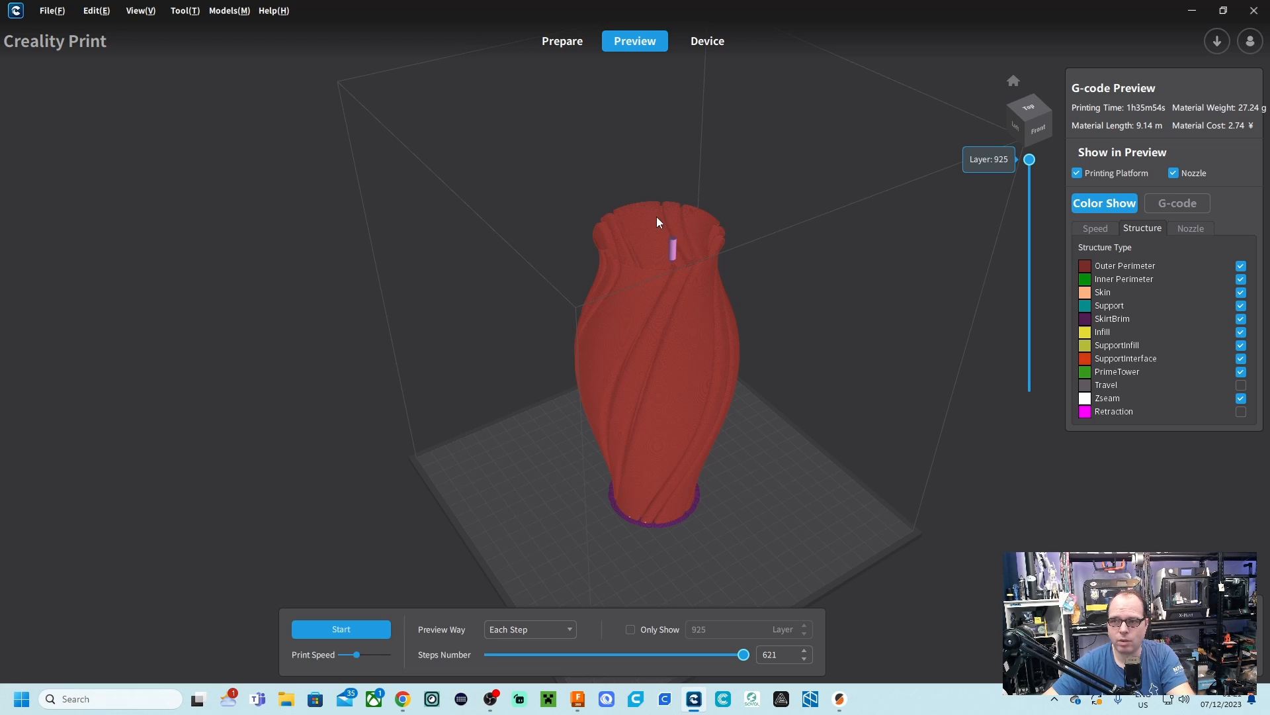
scroll(662, 216, up, 5)
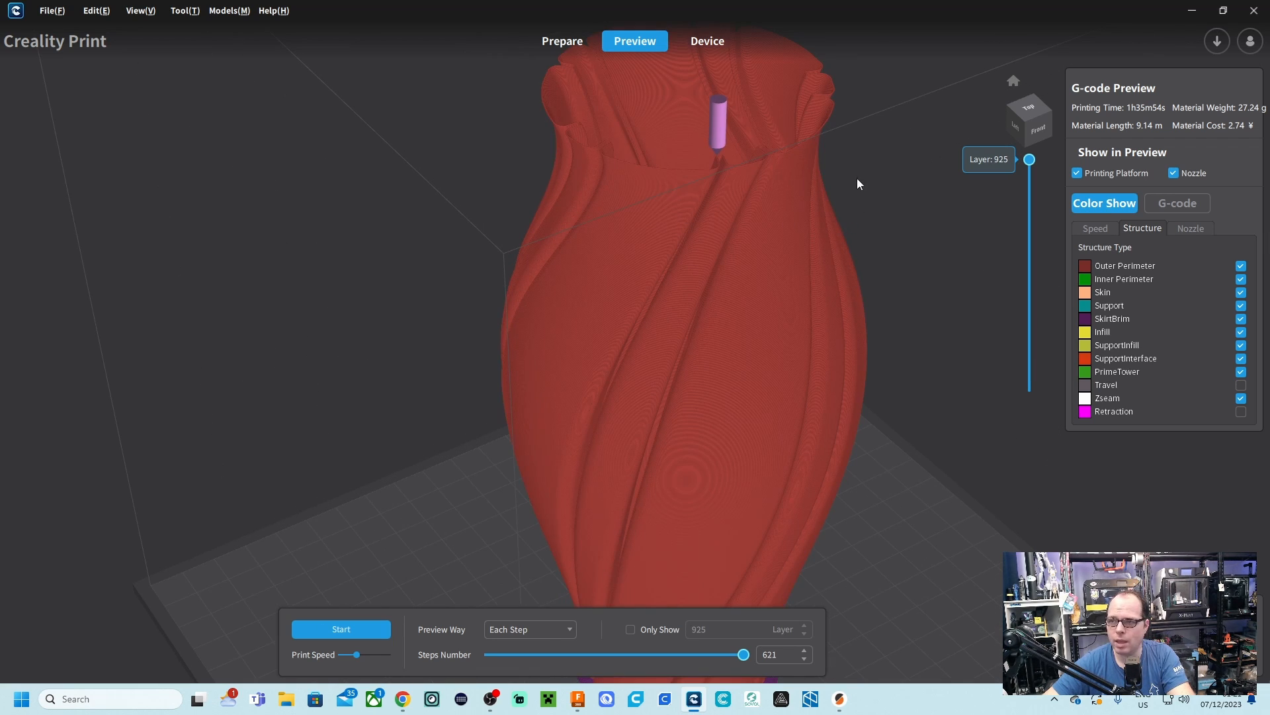
scroll(904, 156, up, 6)
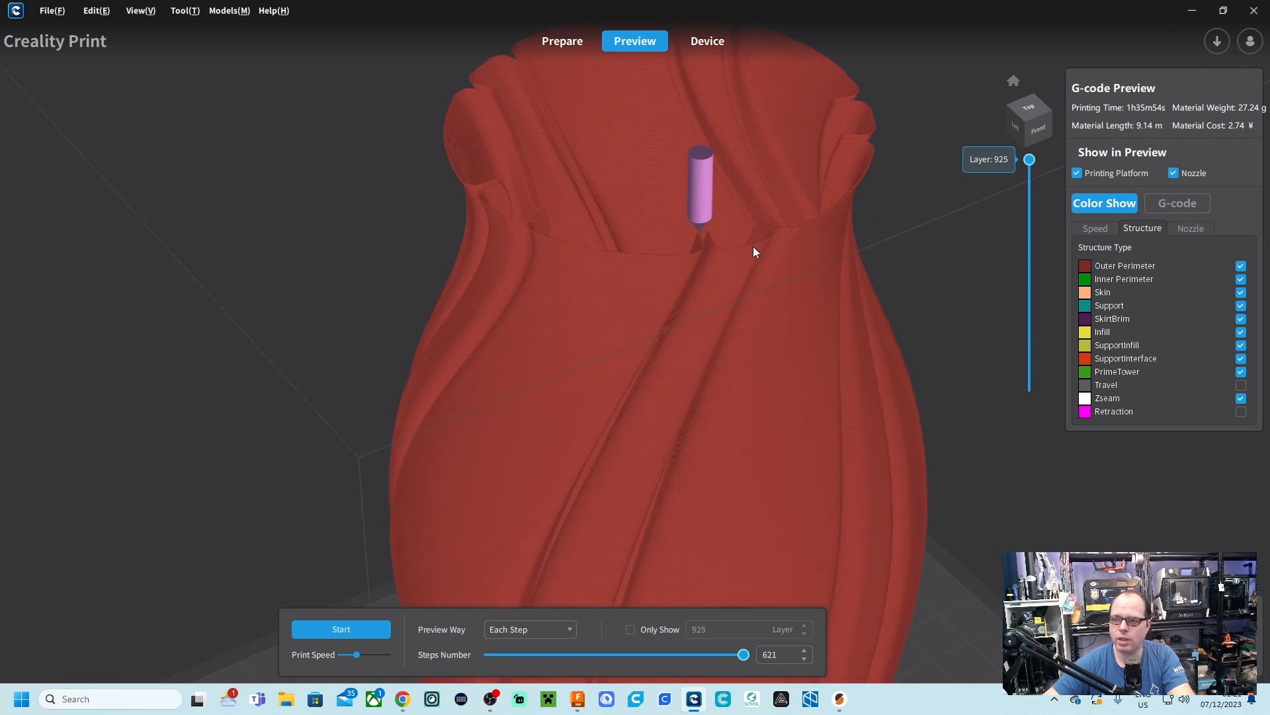
scroll(735, 205, up, 2)
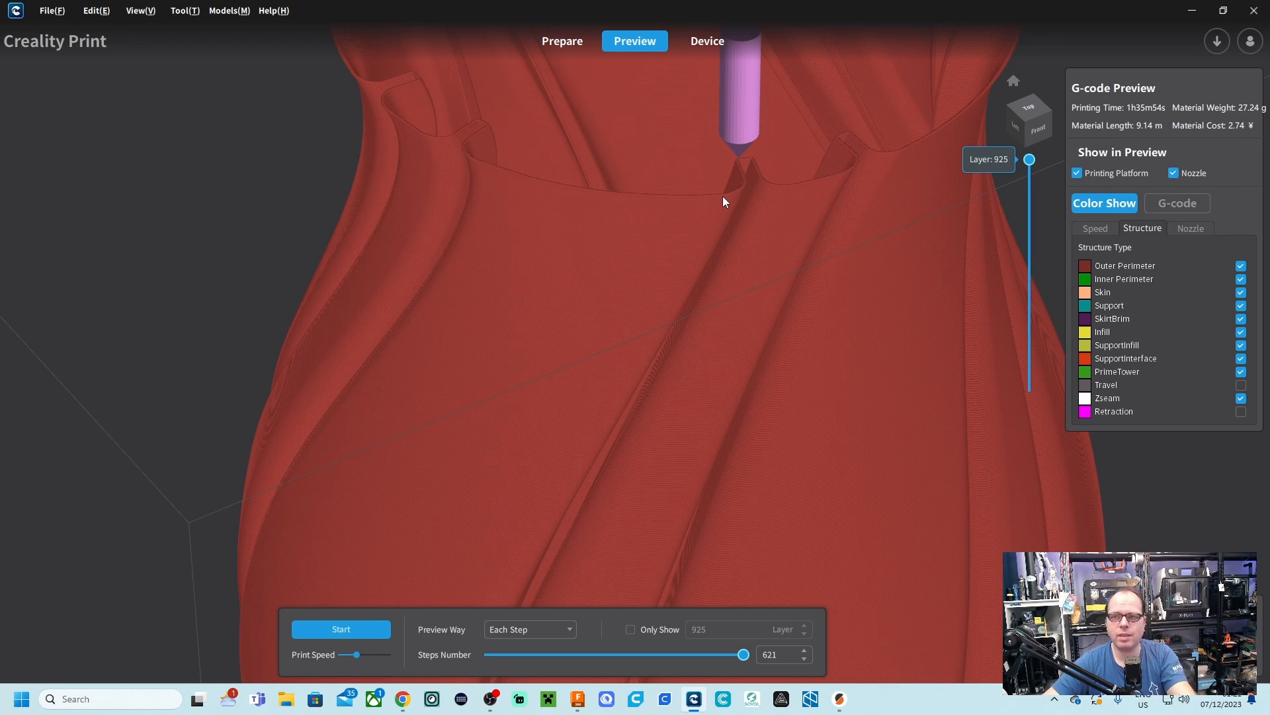